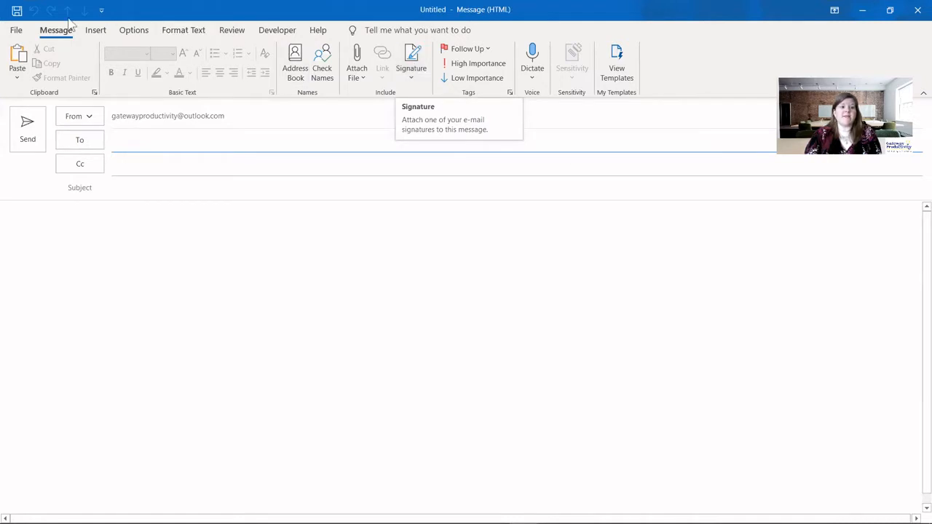
# - Open the Signatures and Stationery editor from the message ribbon and begin a new signature
pyautogui.click(414, 69)
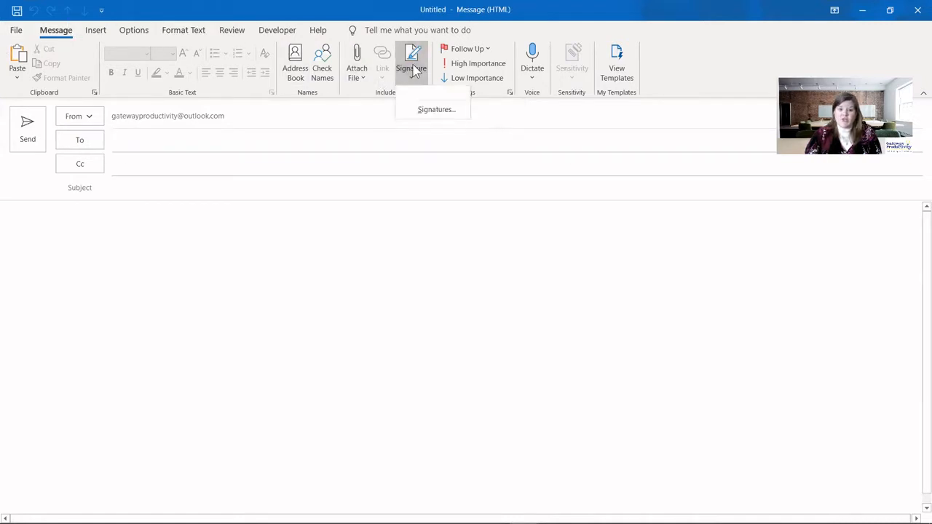
pyautogui.click(439, 114)
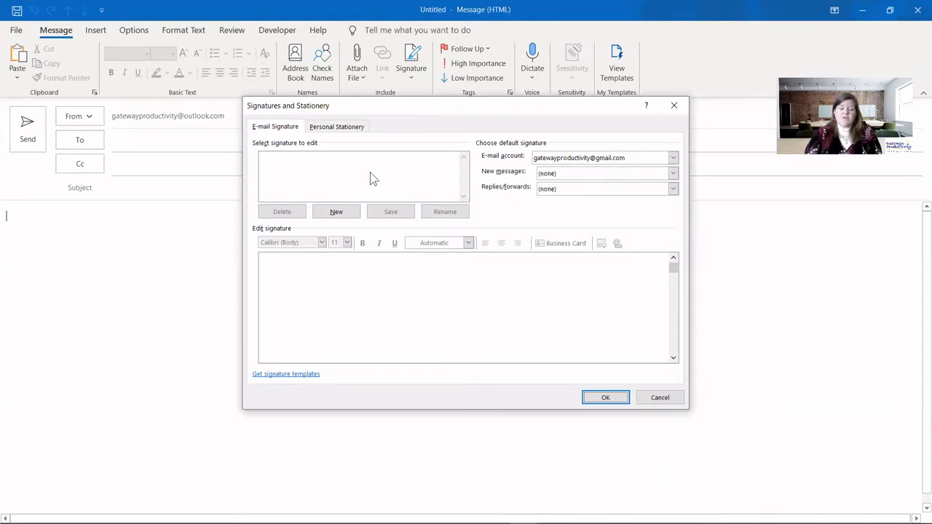
pyautogui.click(335, 211)
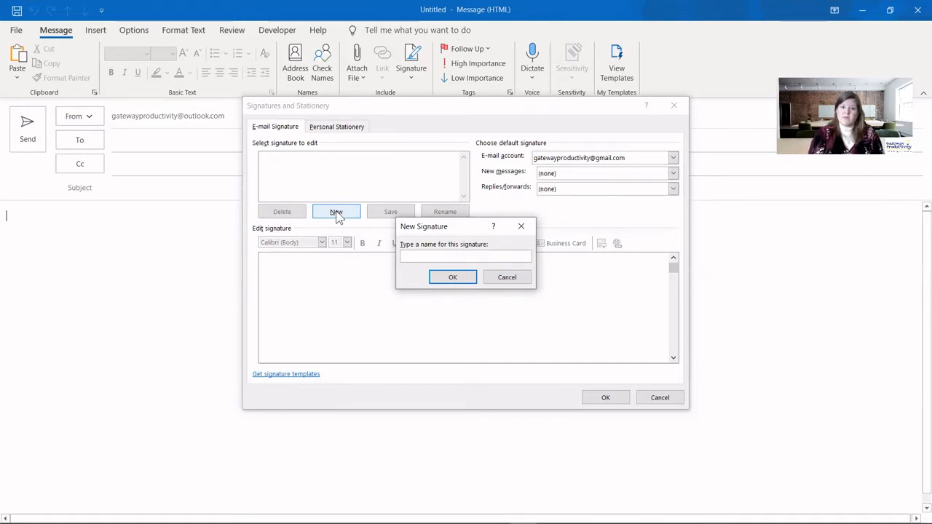
# - Name the signature 'Personal' and enter the sender's full name and phone number on separate lines
pyautogui.write('Personal')
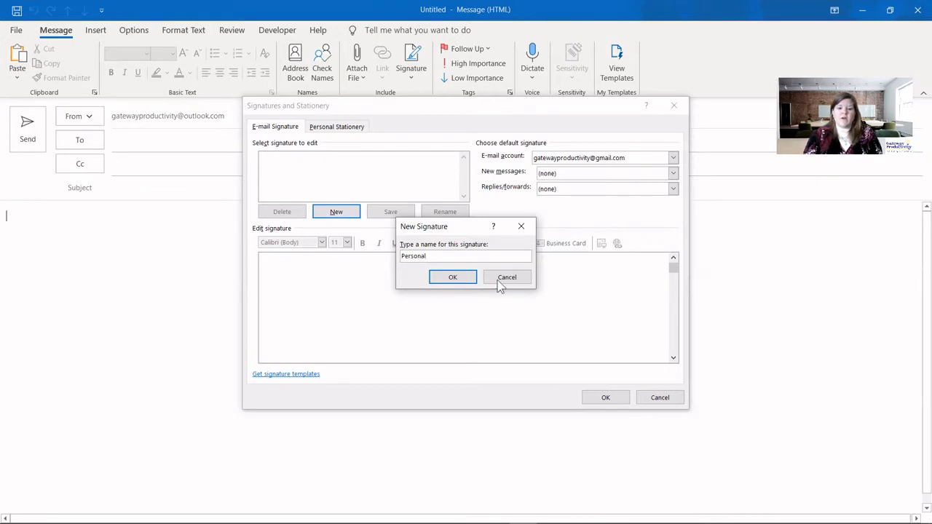
pyautogui.click(446, 281)
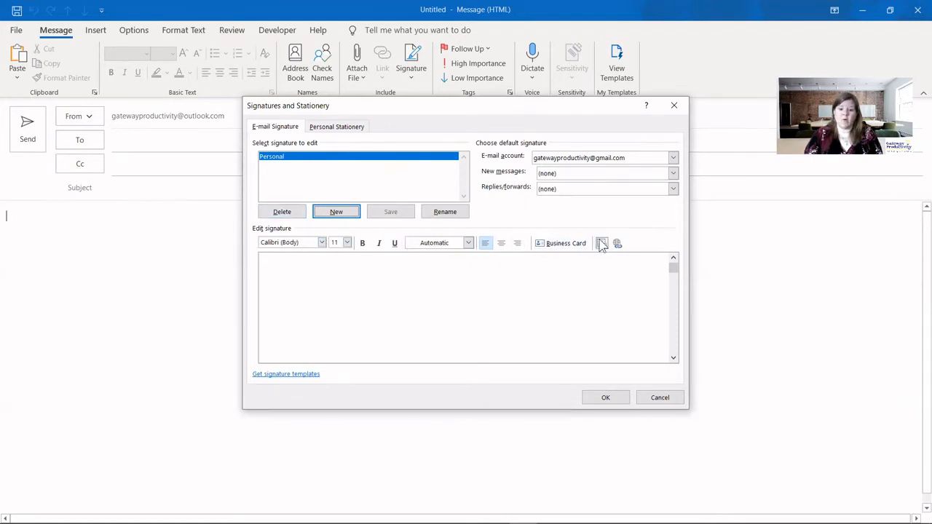
pyautogui.click(302, 274)
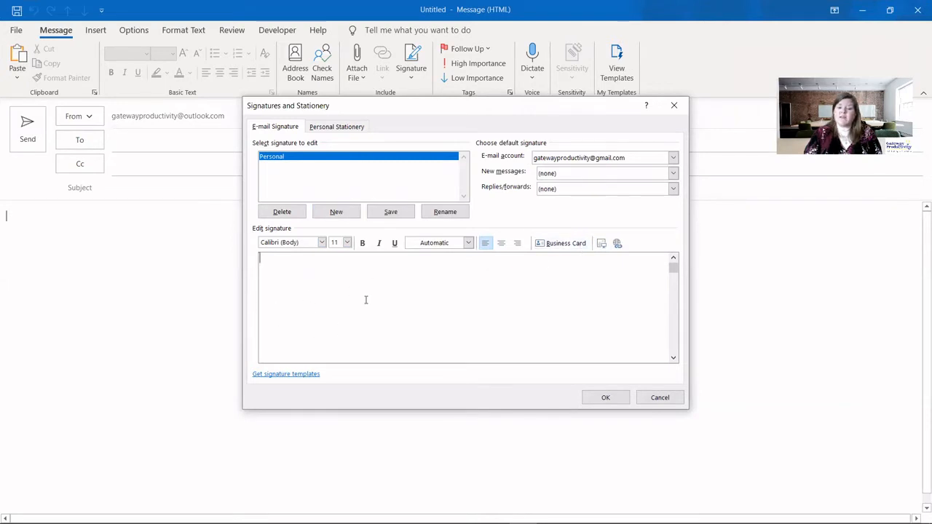
pyautogui.press('Return')
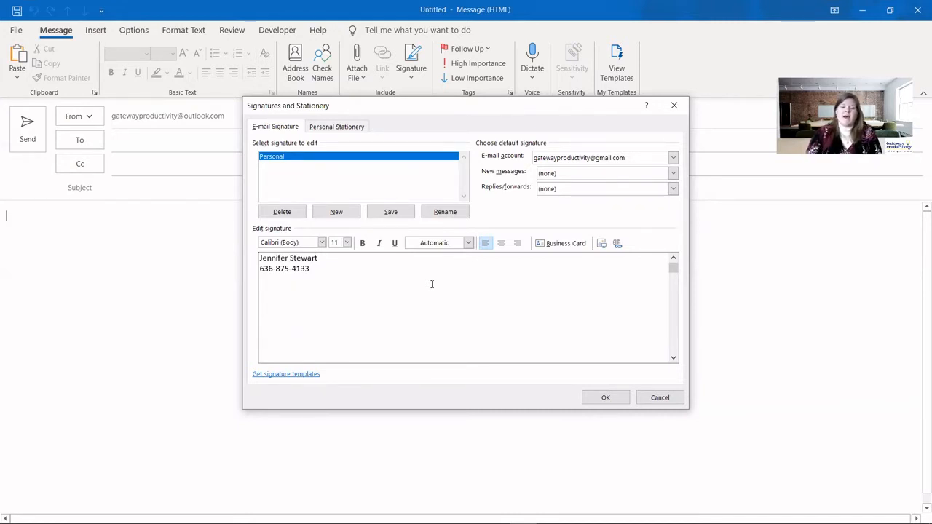
pyautogui.click(574, 158)
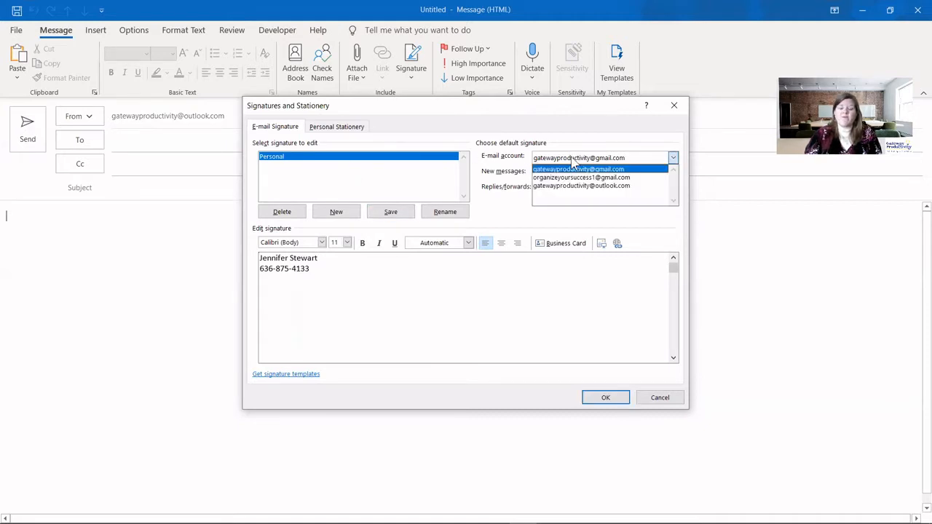
# - Make Personal the new-message and reply/forward default for the second Gmail account, then save and close
pyautogui.click(576, 186)
pyautogui.click(574, 159)
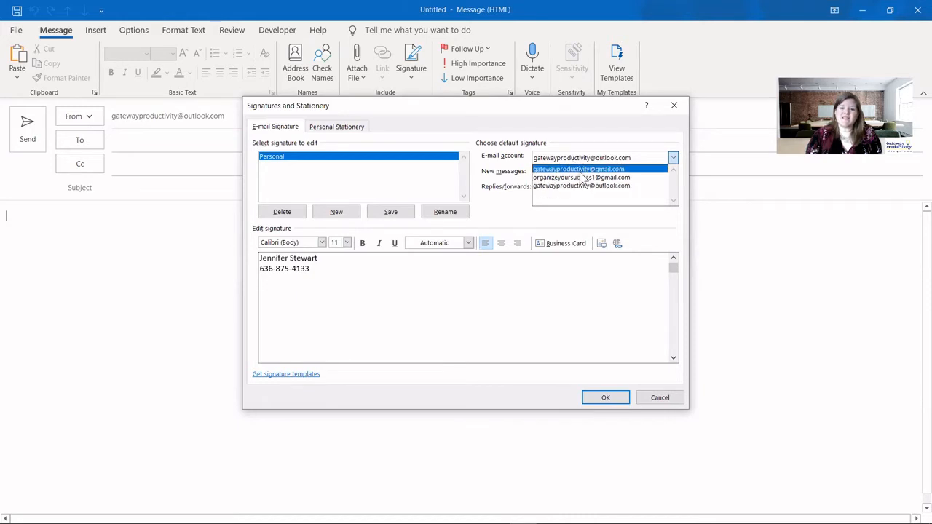
pyautogui.click(583, 179)
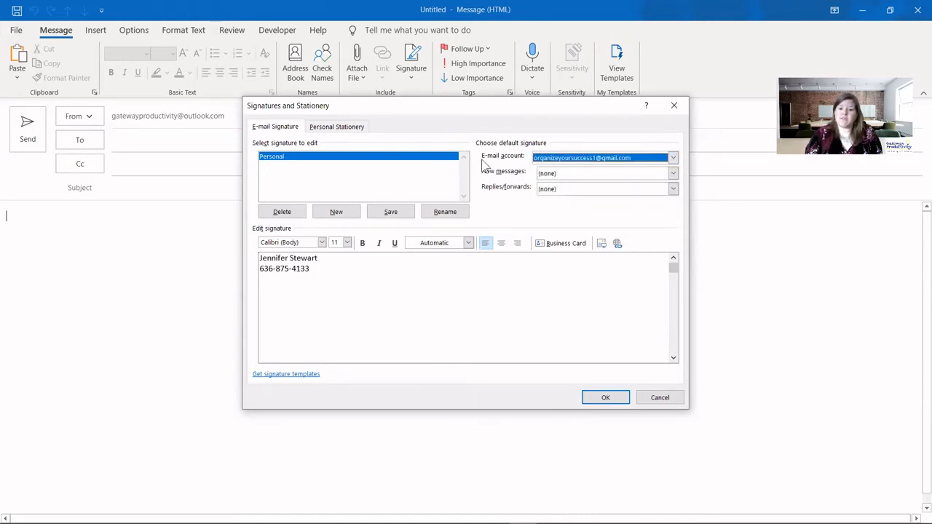
pyautogui.click(569, 176)
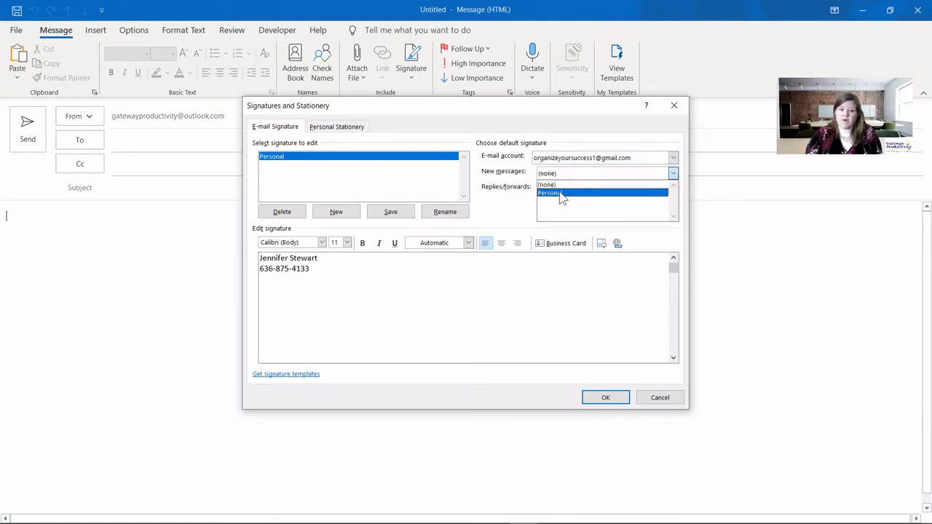
pyautogui.click(561, 193)
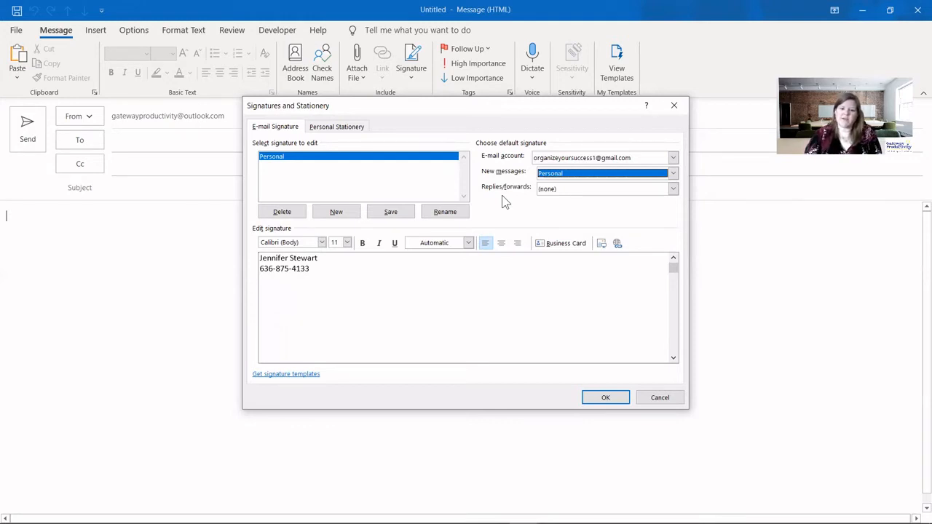
pyautogui.click(566, 191)
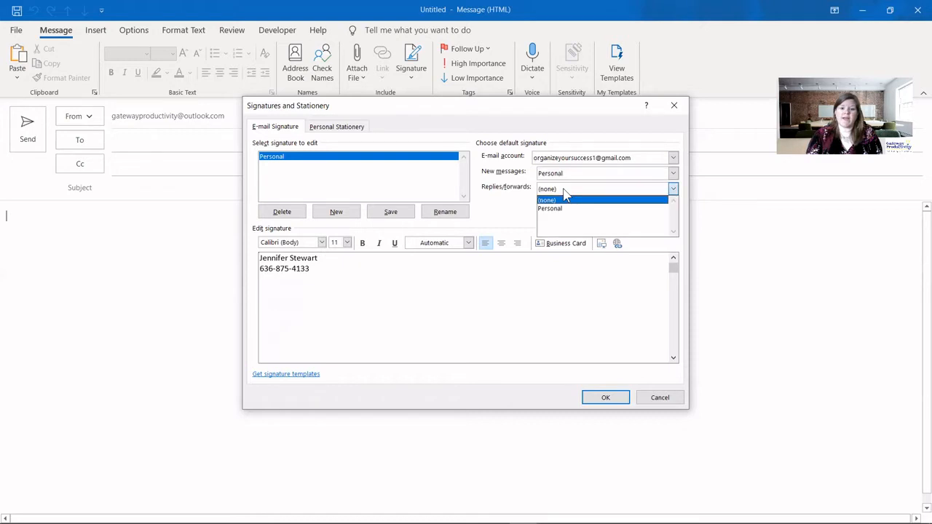
pyautogui.click(559, 209)
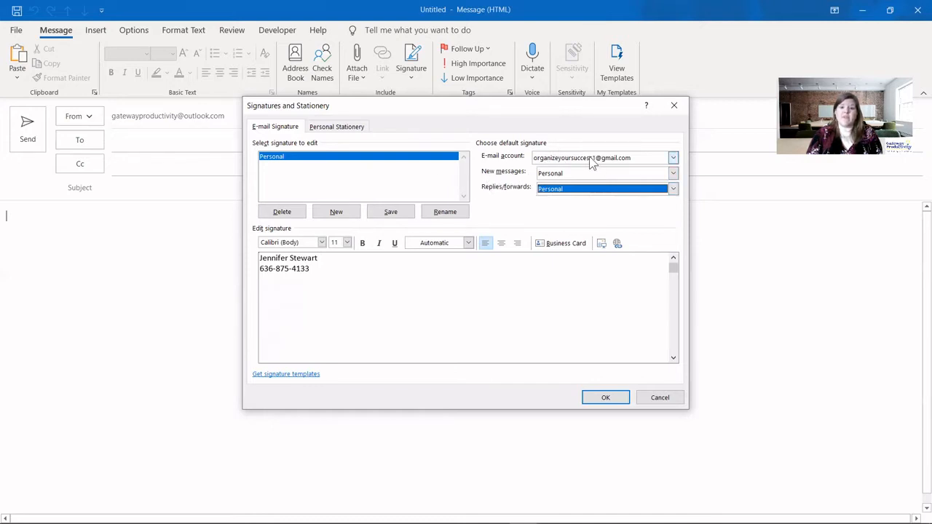
pyautogui.click(391, 212)
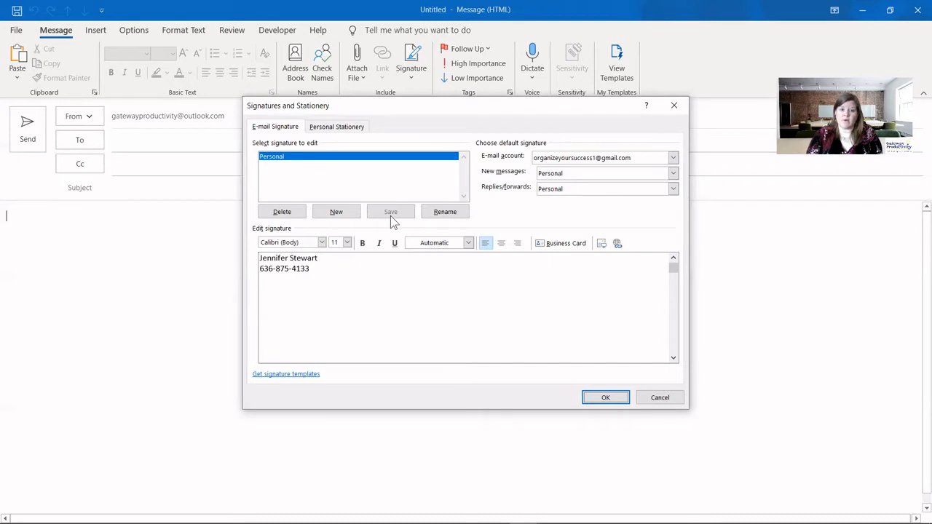
pyautogui.click(605, 398)
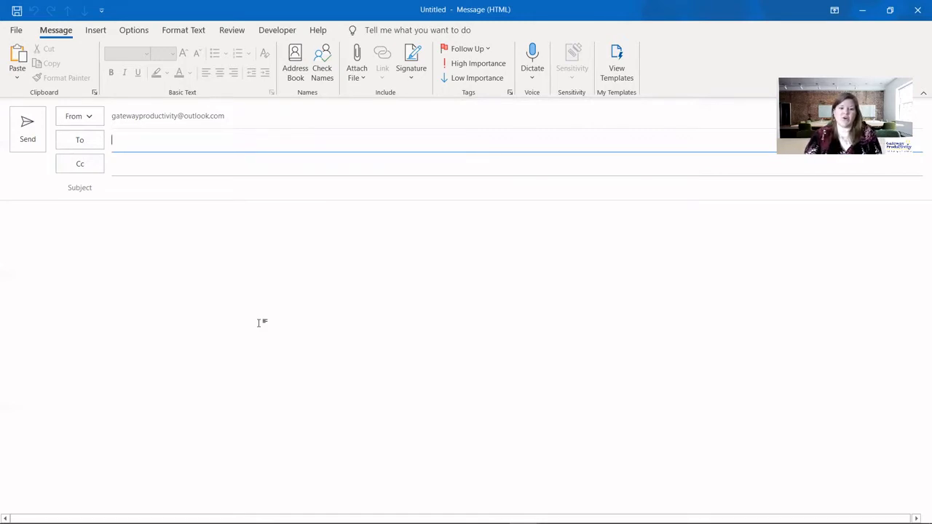
# - Discard the blank draft without saving and open the second Gmail account's Inbox
pyautogui.click(917, 9)
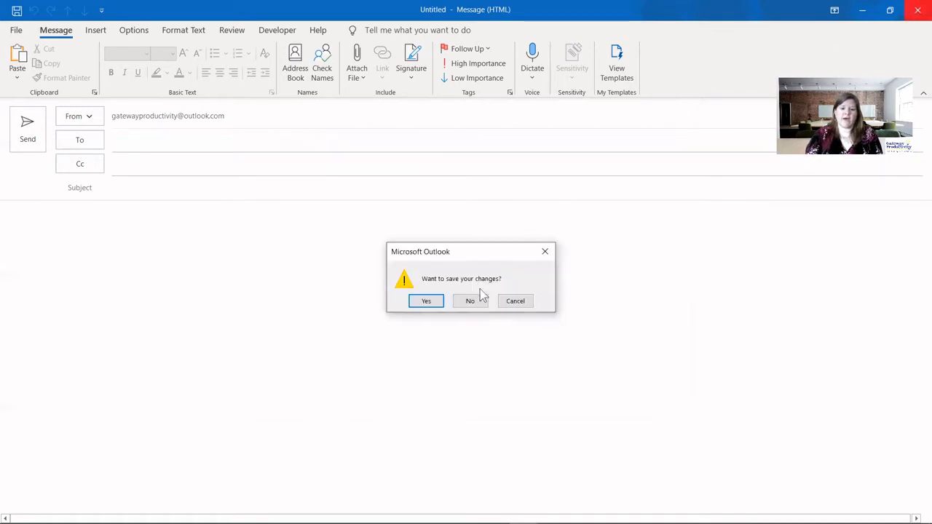
pyautogui.click(471, 302)
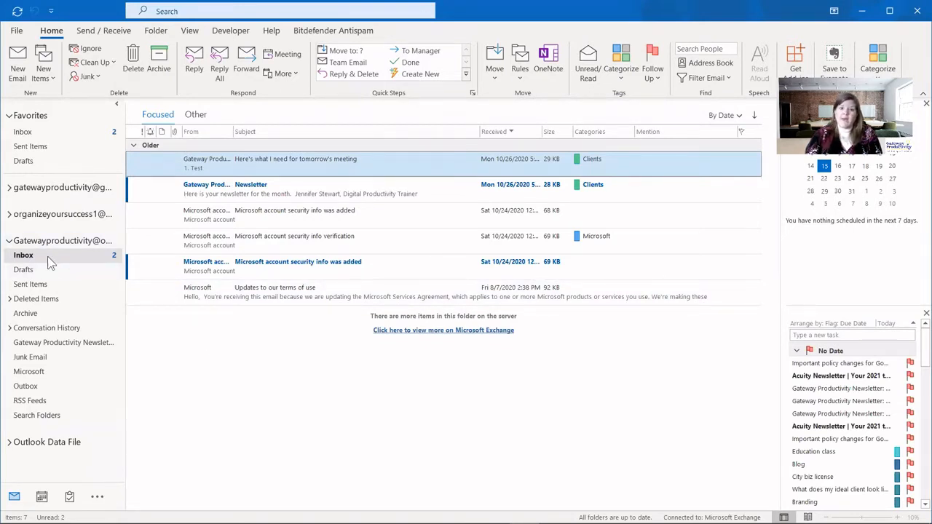
pyautogui.click(8, 215)
pyautogui.click(32, 229)
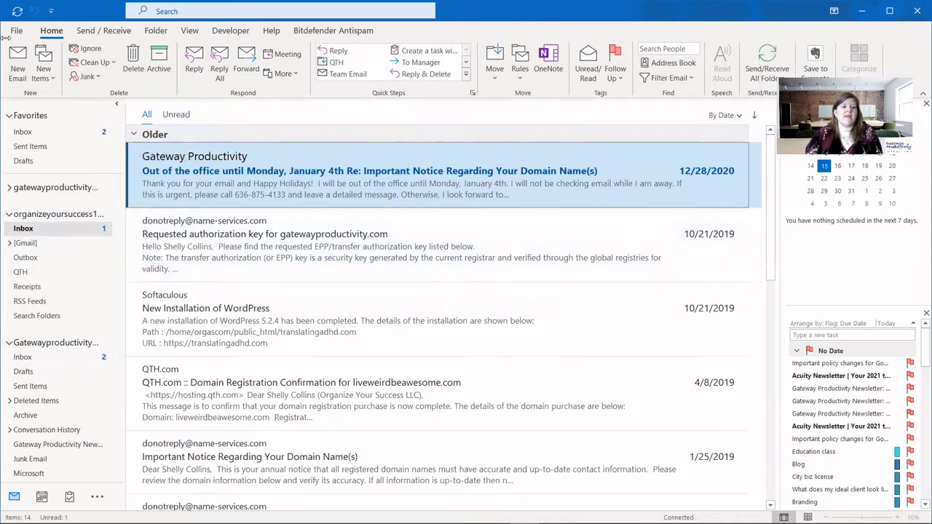
pyautogui.click(18, 63)
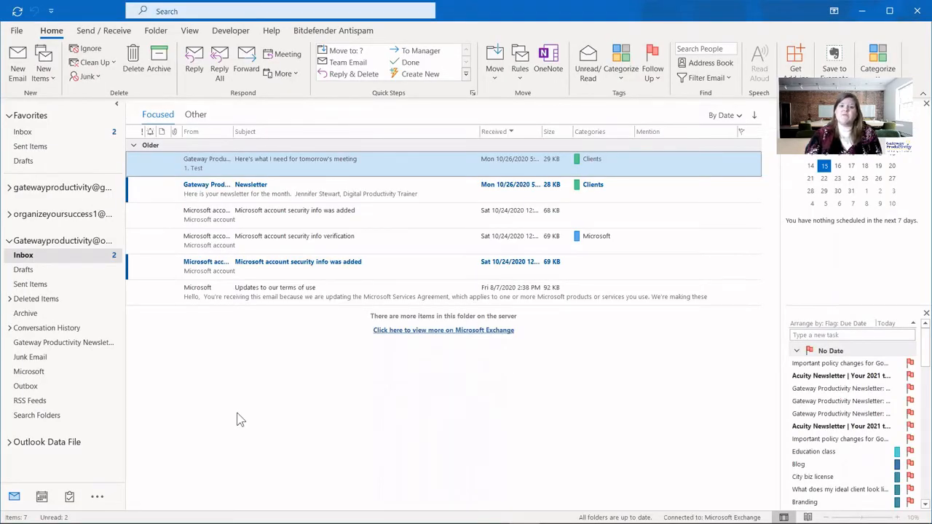
pyautogui.click(18, 64)
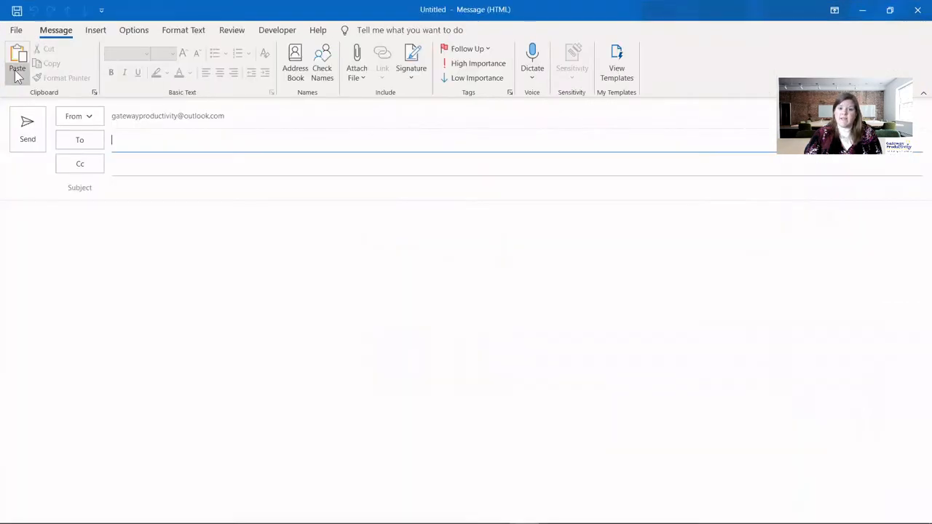
# - Insert the Personal signature into the new message, then reopen the signatures editor
pyautogui.click(413, 69)
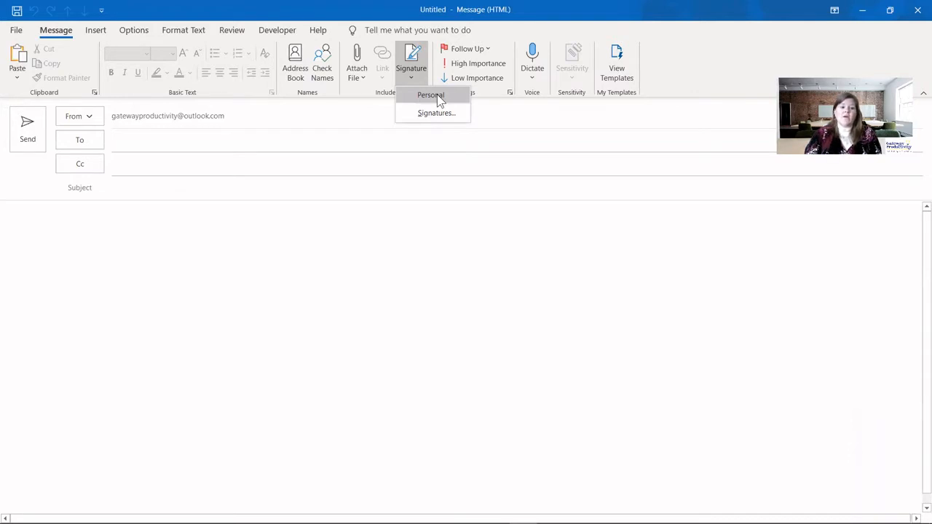
pyautogui.click(436, 97)
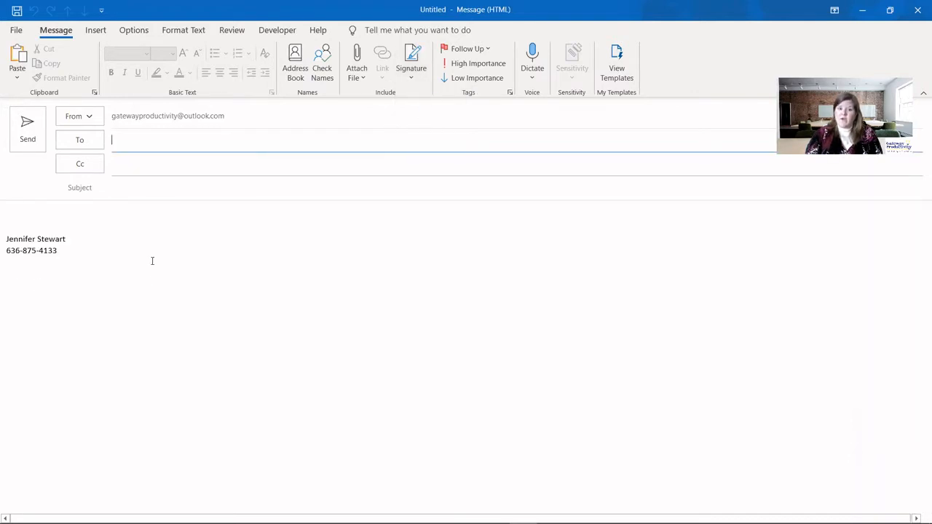
pyautogui.click(412, 64)
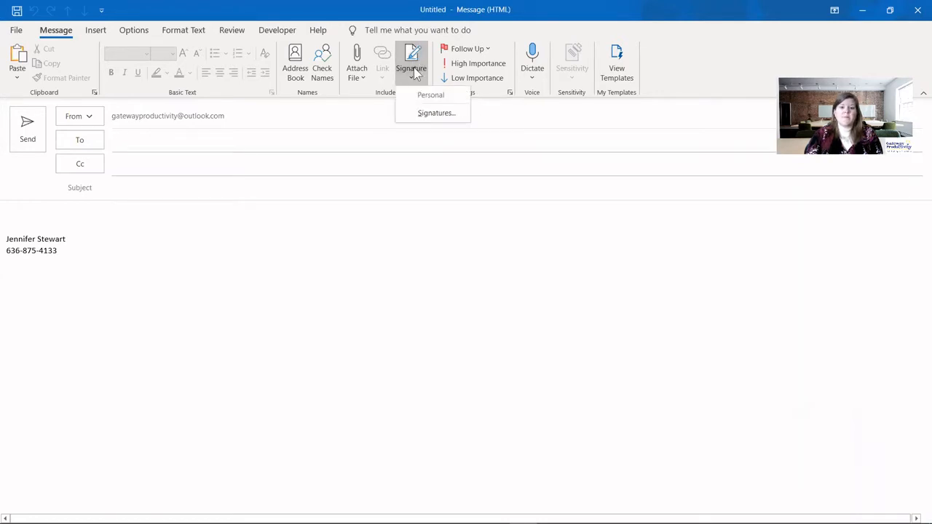
pyautogui.click(422, 113)
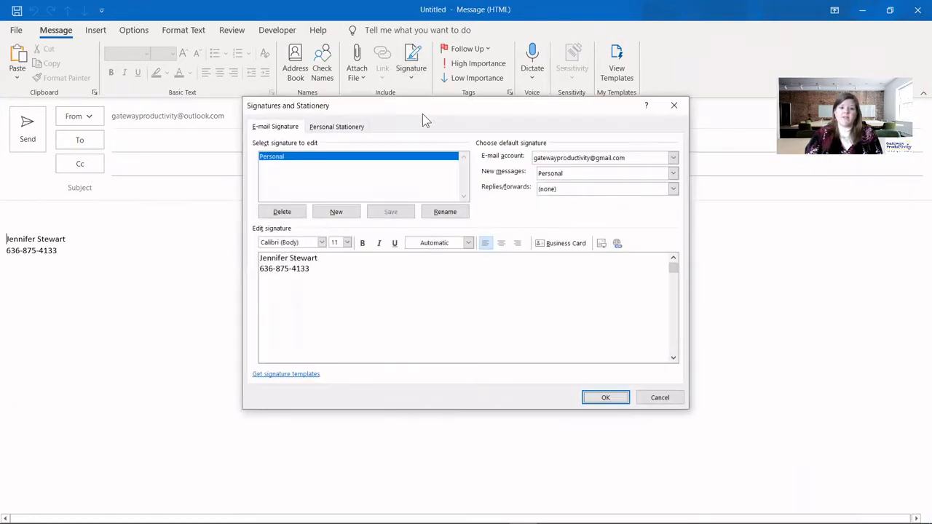
# - Create a signature named 'Business' and paste in the name, company, phone and website lines
pyautogui.click(350, 211)
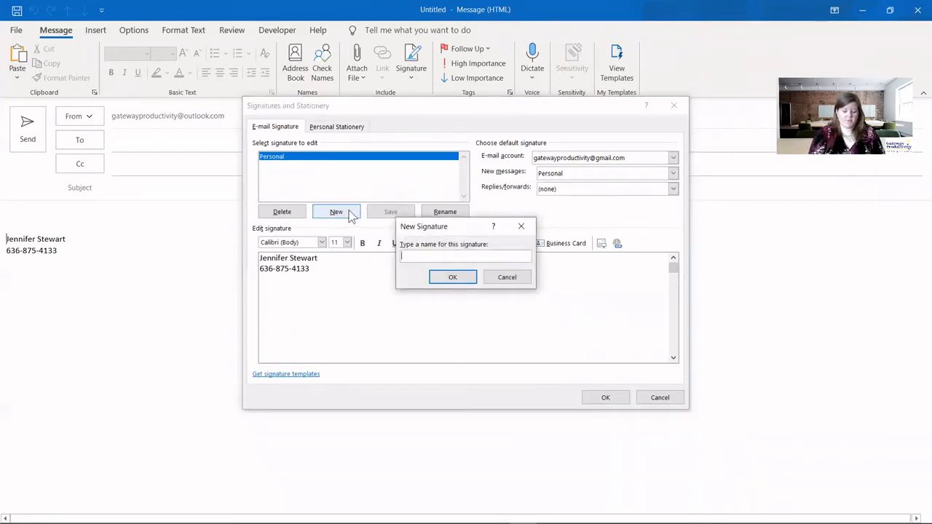
pyautogui.write('Business')
pyautogui.click(449, 277)
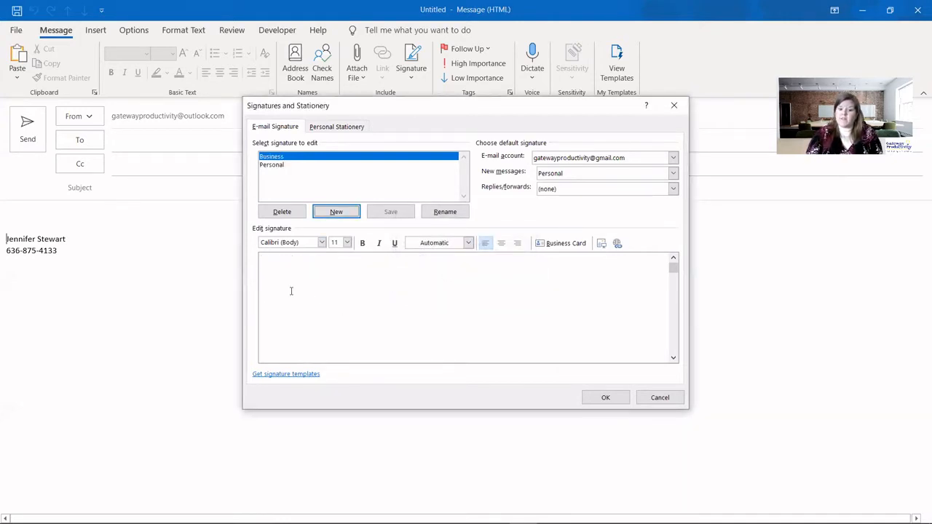
pyautogui.click(273, 169)
pyautogui.click(275, 158)
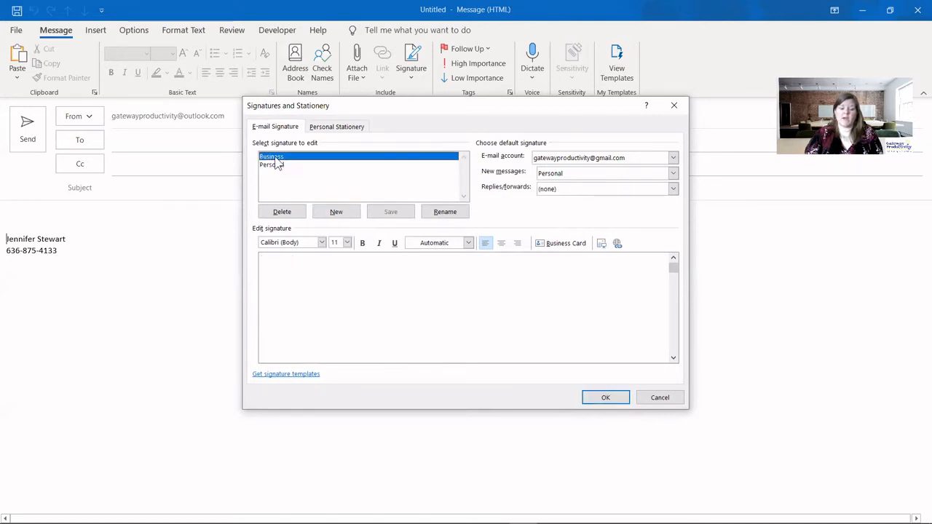
pyautogui.click(341, 282)
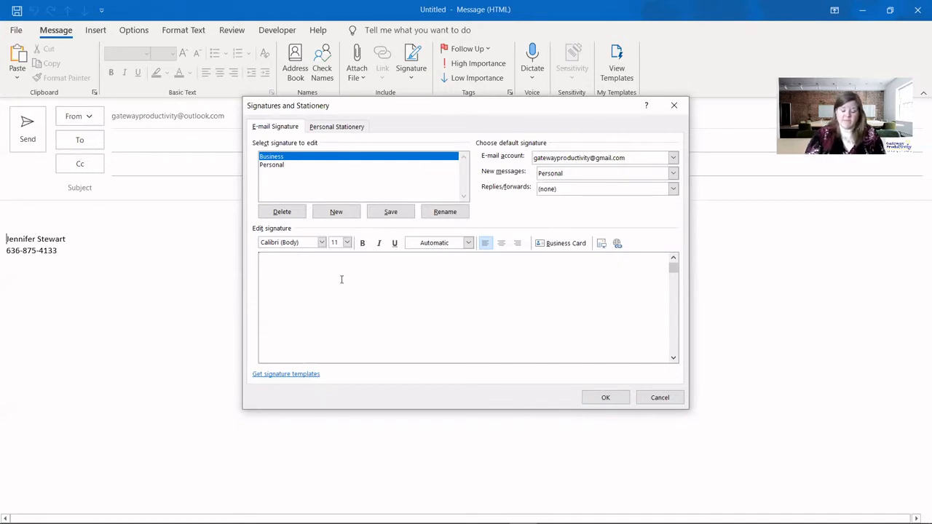
pyautogui.hotkey('ctrl', 'v')
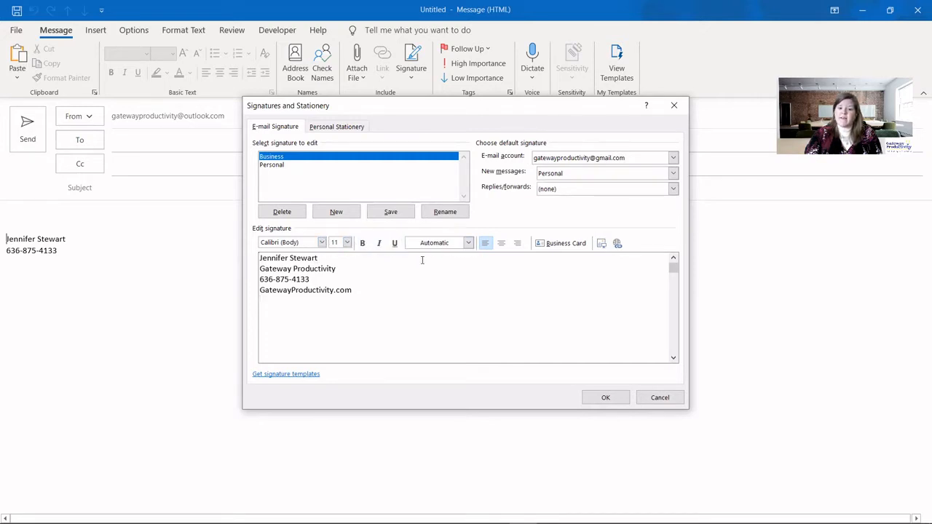
pyautogui.click(467, 244)
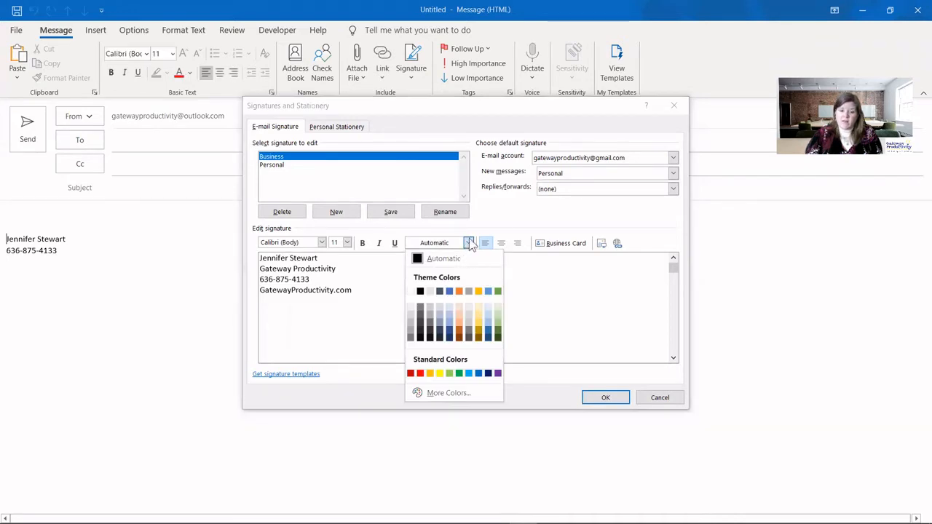
# - Color the phone number line of the Business signature blue
pyautogui.click(510, 217)
pyautogui.moveTo(313, 279); pyautogui.dragTo(259, 279)
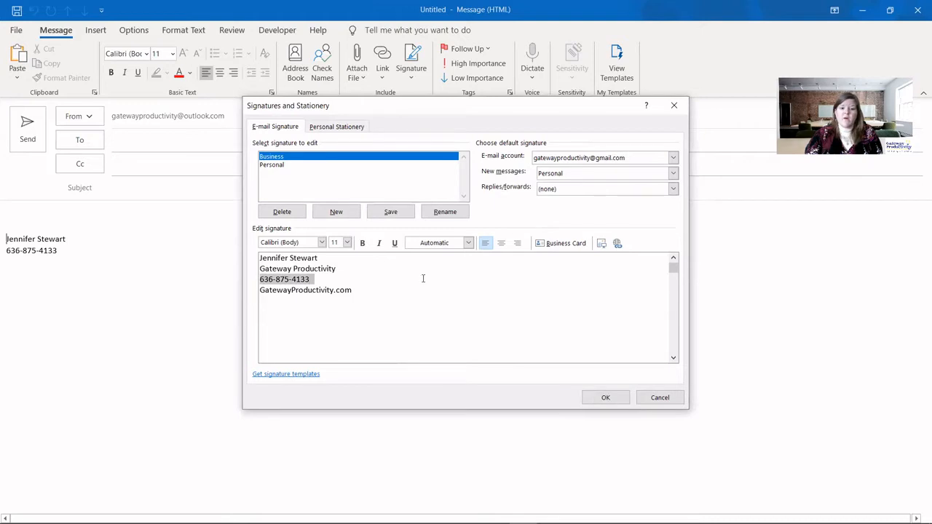
pyautogui.click(469, 244)
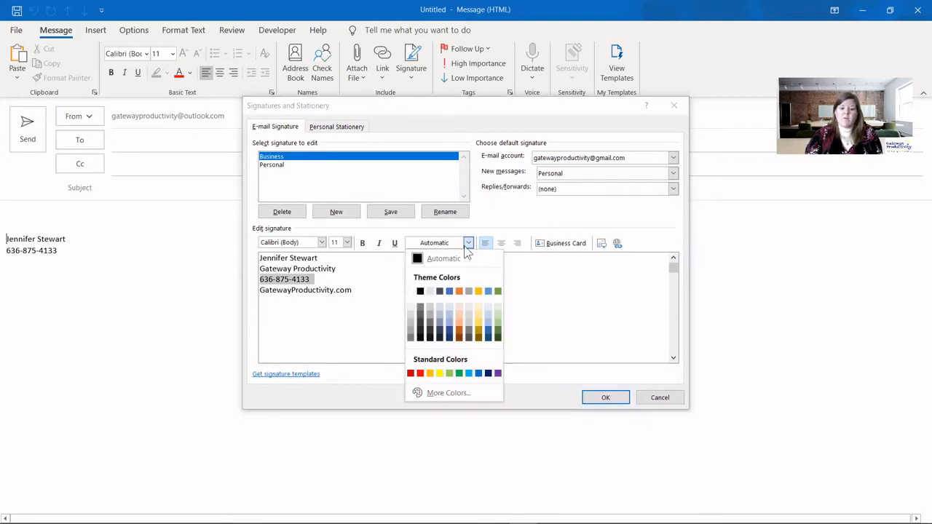
pyautogui.click(450, 291)
pyautogui.click(327, 304)
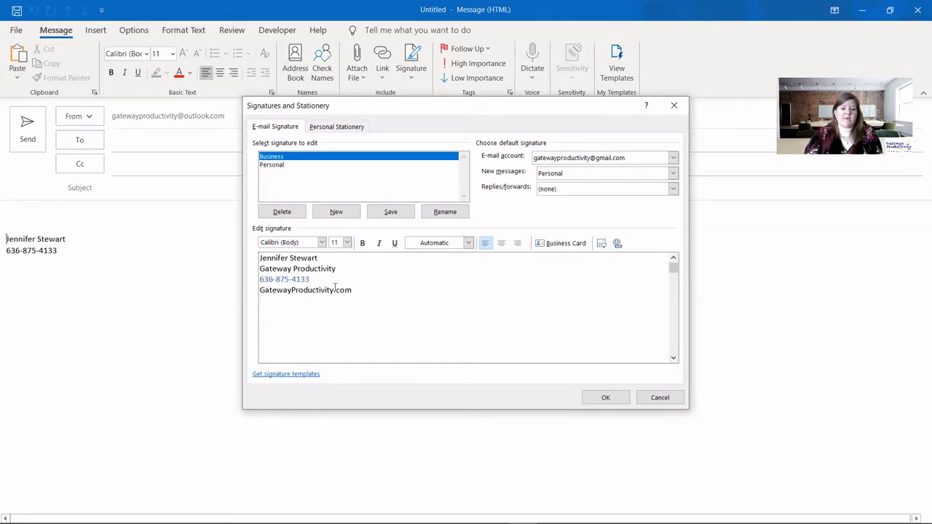
pyautogui.moveTo(357, 289); pyautogui.dragTo(260, 290)
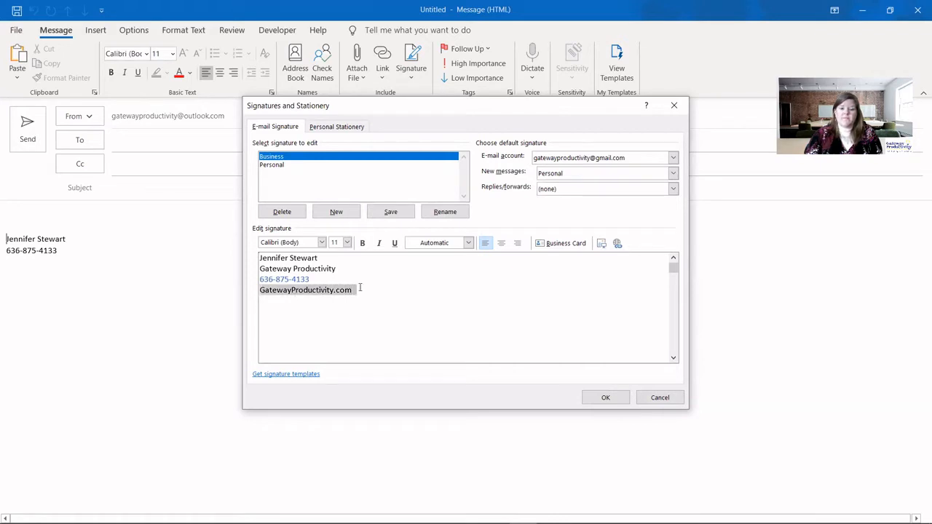
pyautogui.click(618, 244)
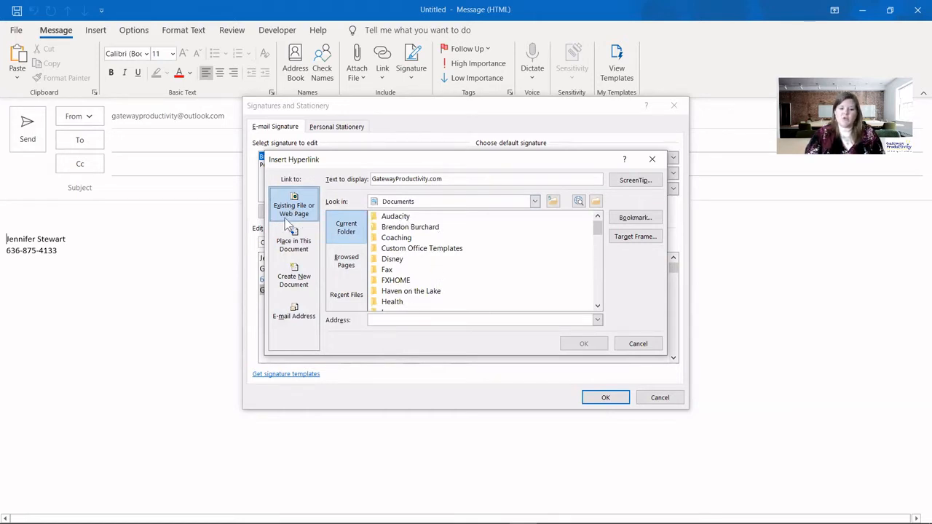
pyautogui.click(377, 321)
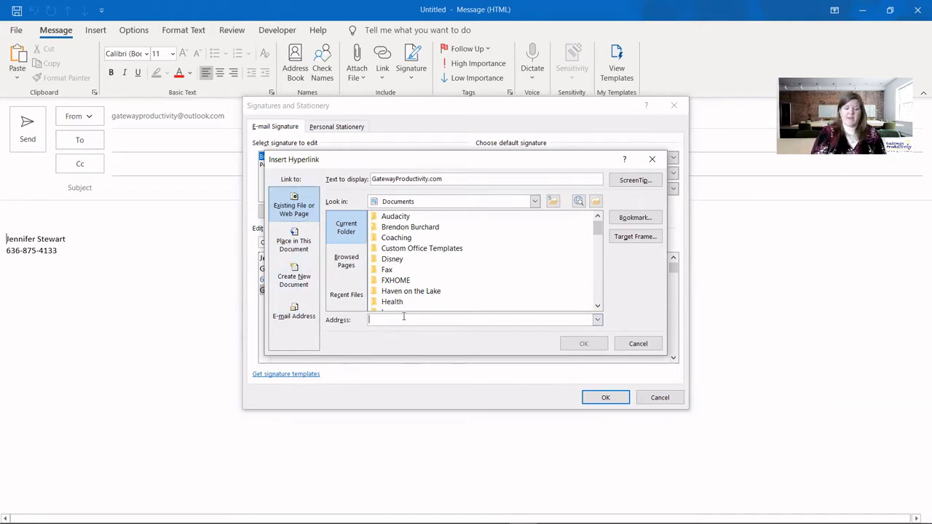
pyautogui.write('www.')
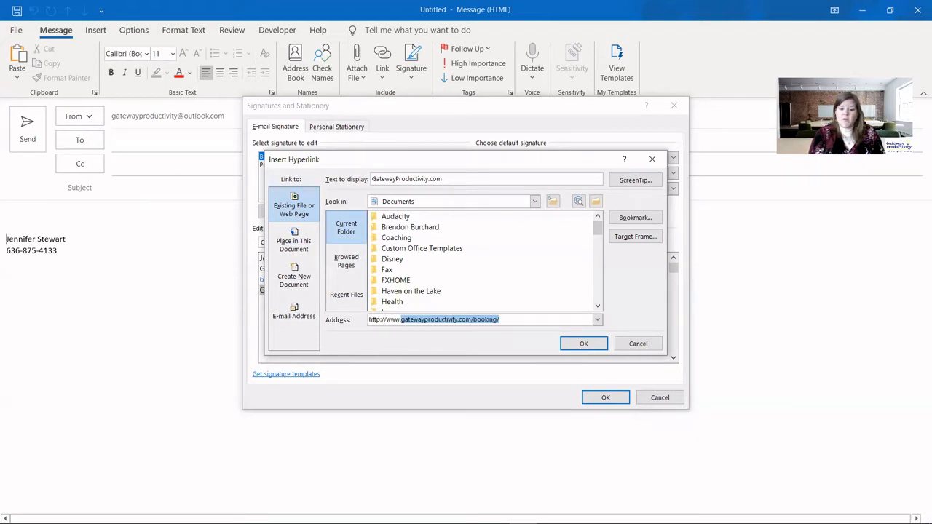
pyautogui.click(380, 320)
pyautogui.write('s')
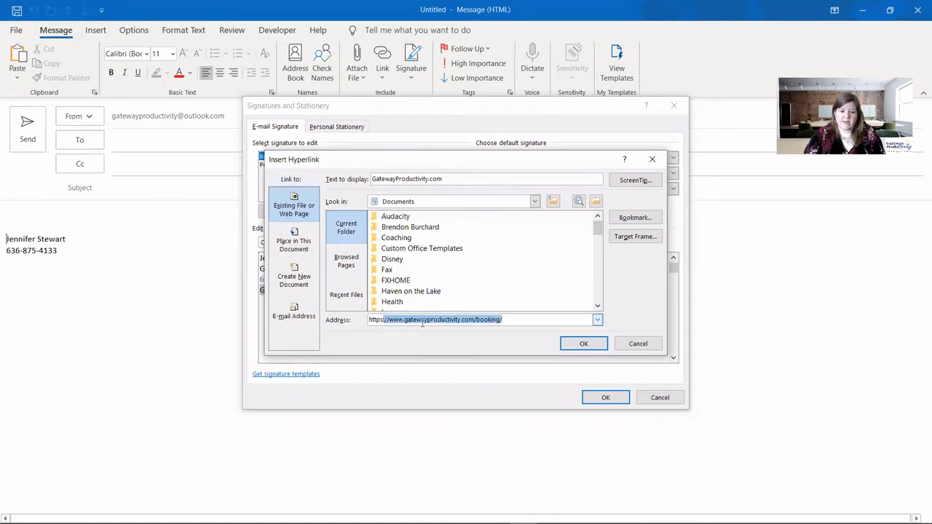
pyautogui.click(474, 321)
pyautogui.press('Delete')
pyautogui.press('Delete')
pyautogui.press('Delete')
pyautogui.press('Delete')
pyautogui.press('Delete')
pyautogui.press('Delete')
pyautogui.press('Delete')
pyautogui.press('Delete')
pyautogui.press('Delete')
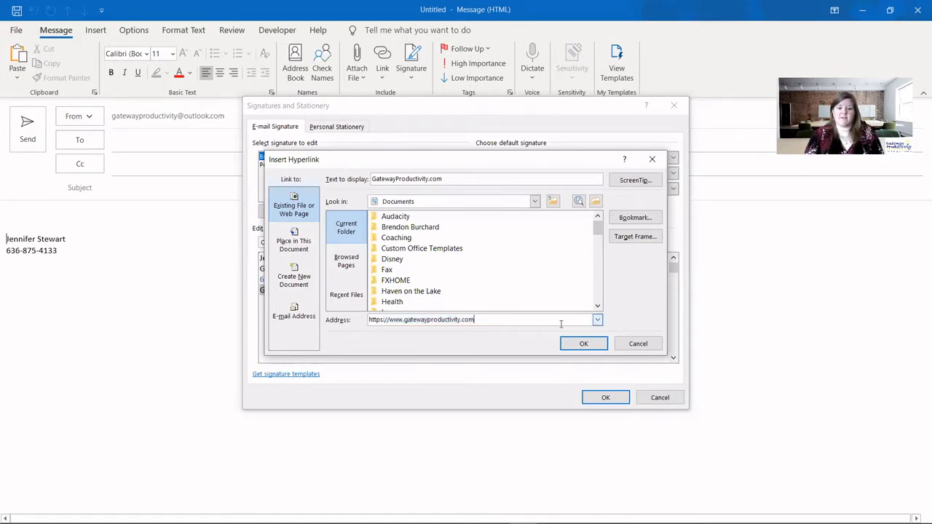
pyautogui.click(584, 344)
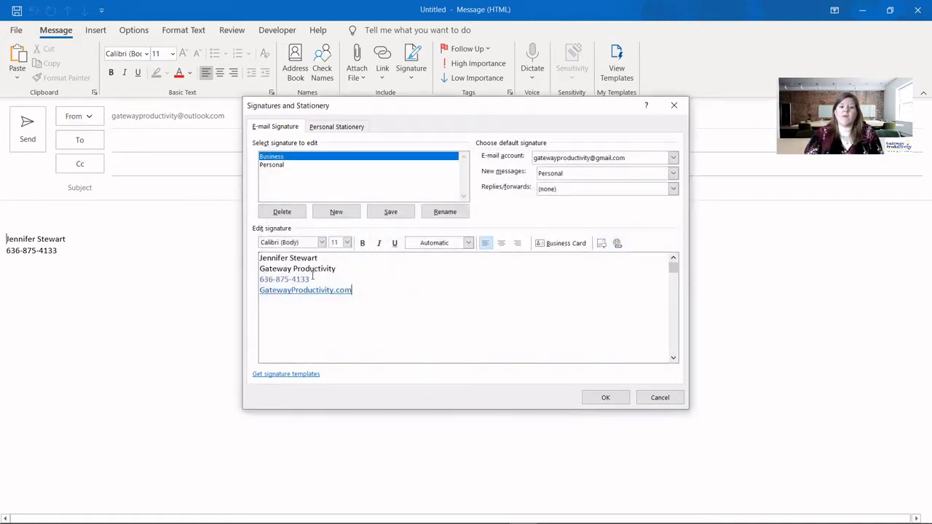
# - Return the phone number's text color to Automatic black
pyautogui.moveTo(309, 279); pyautogui.dragTo(256, 288)
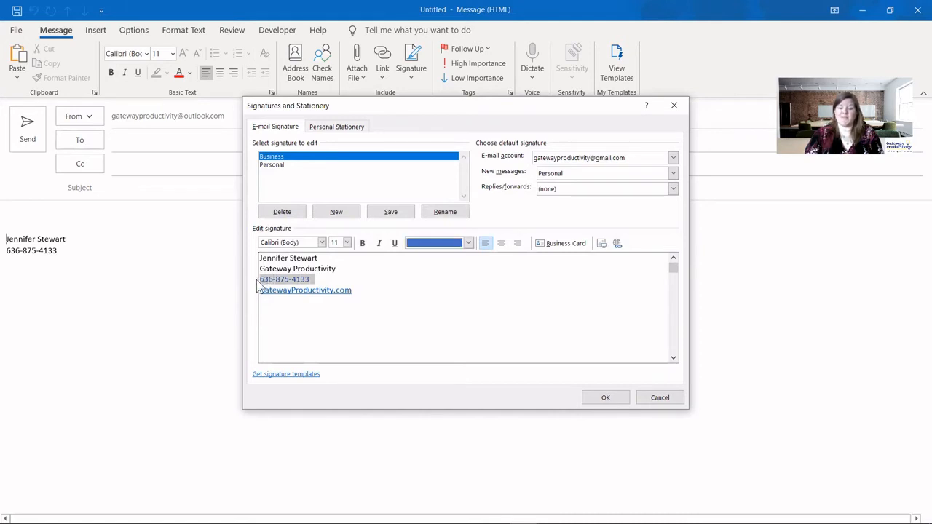
pyautogui.click(468, 243)
pyautogui.click(441, 258)
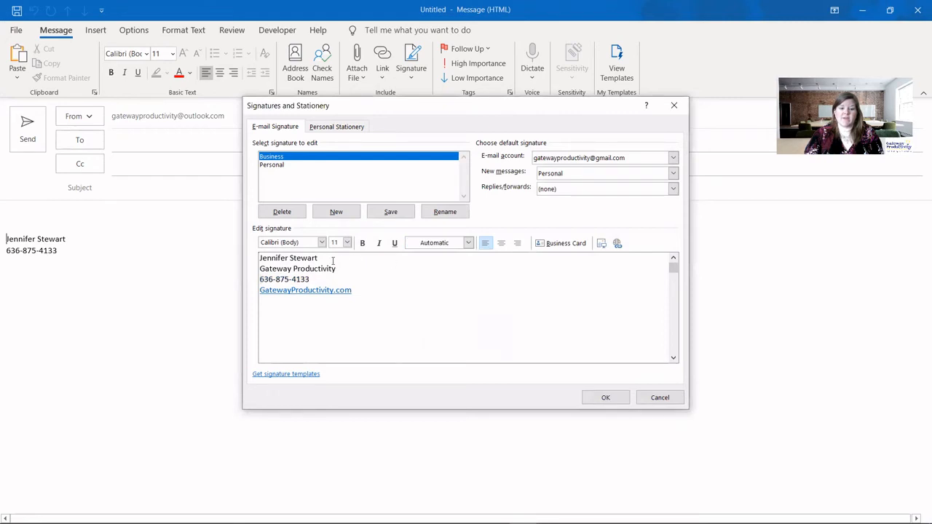
pyautogui.click(274, 311)
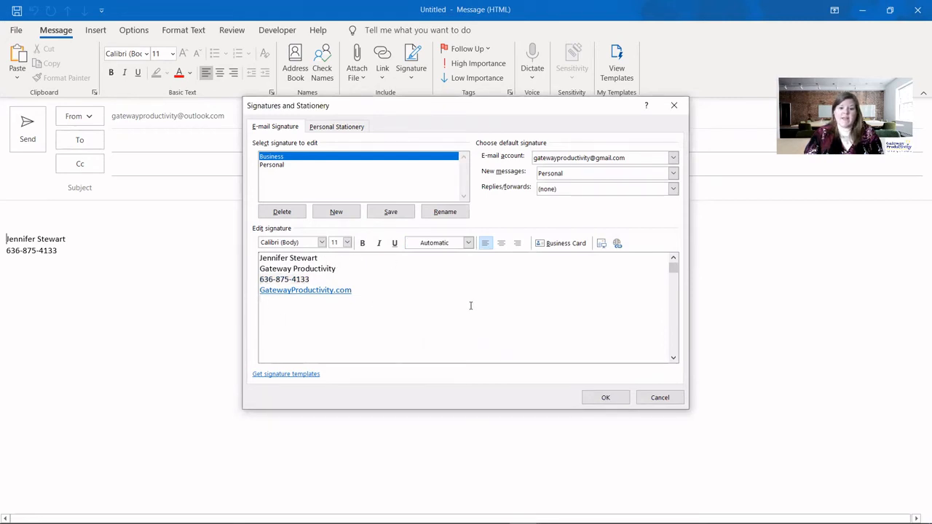
# - Insert the headshot photo beneath the website line, with a blank line between them
pyautogui.click(602, 244)
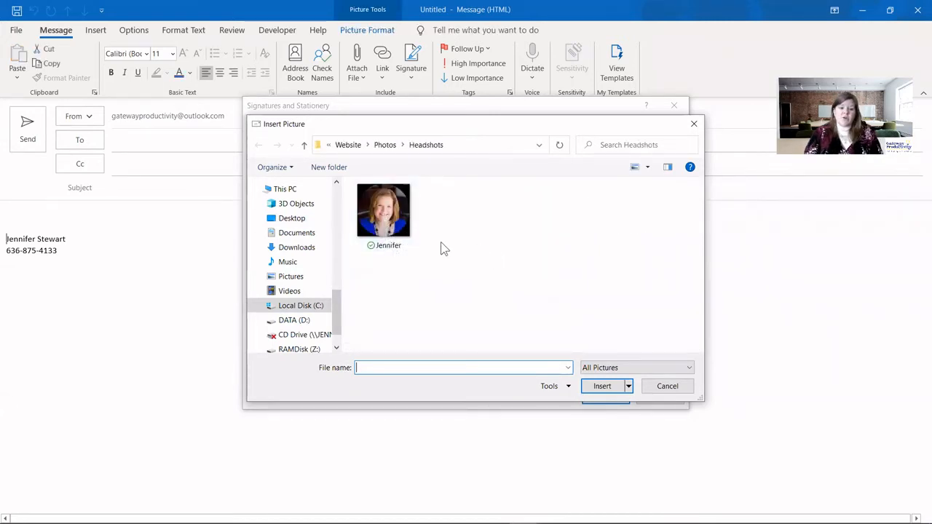
pyautogui.click(394, 224)
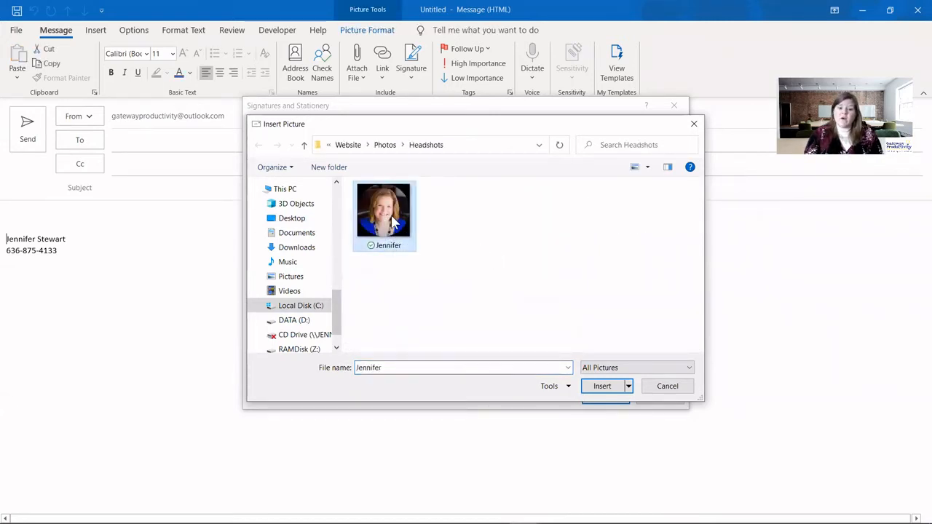
pyautogui.click(612, 386)
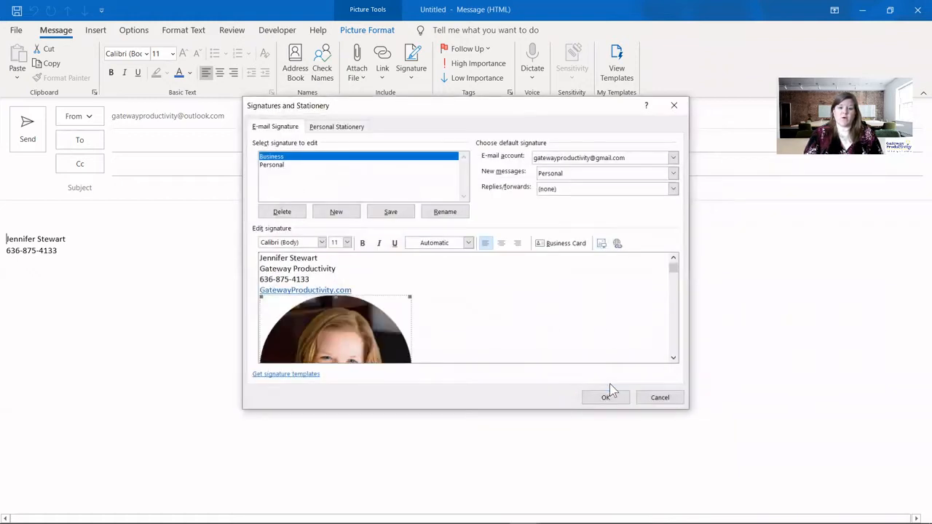
pyautogui.scroll(-1, 430, 292)
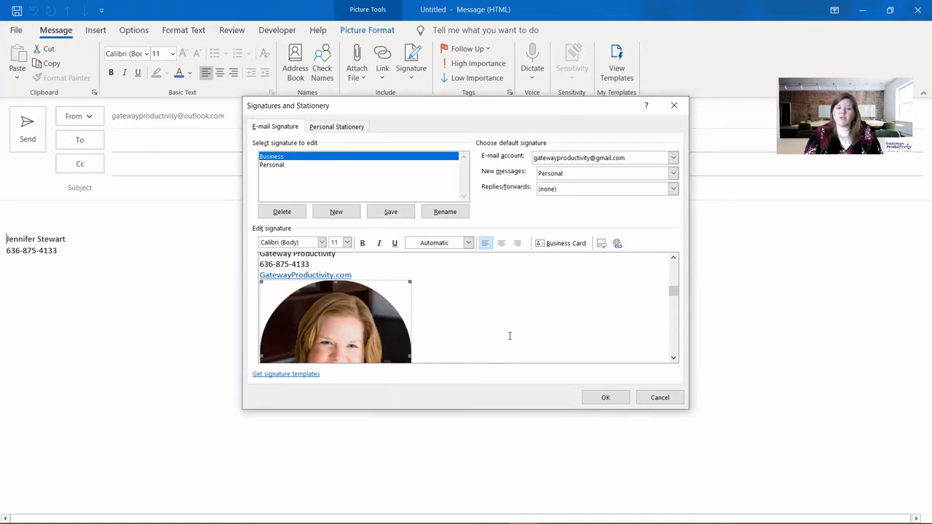
pyautogui.click(387, 275)
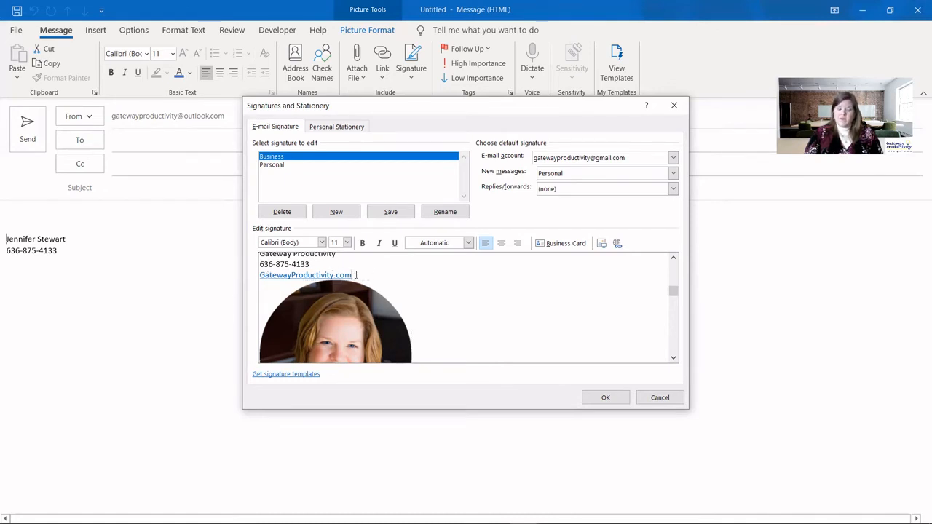
pyautogui.press('Return')
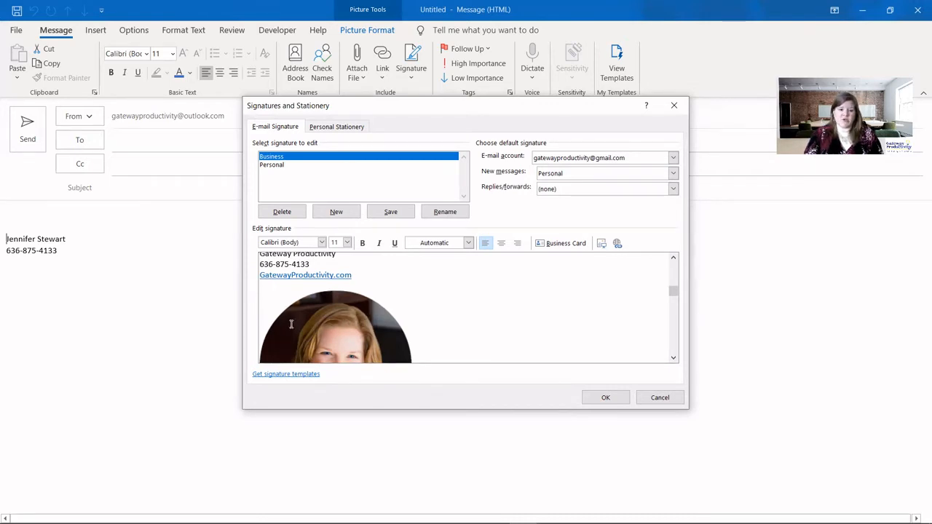
pyautogui.click(327, 322)
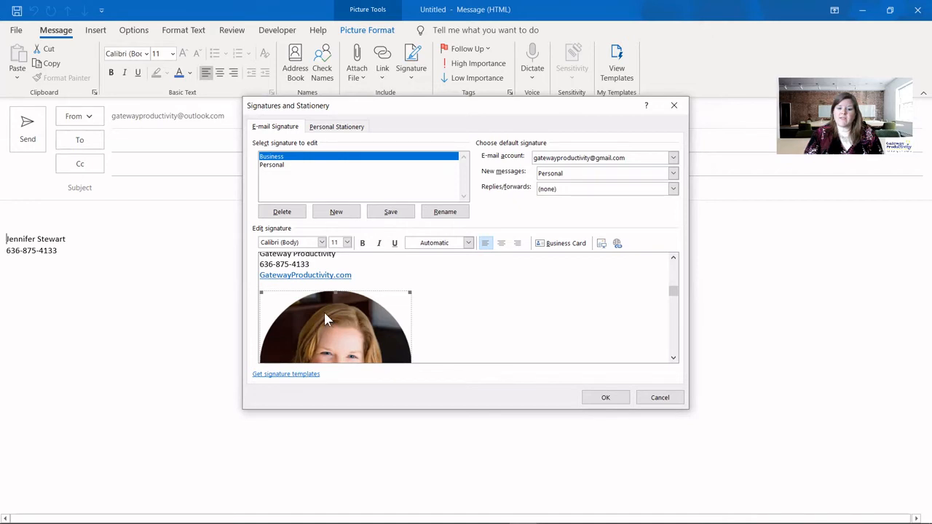
# - Scale the headshot to 50%, a height of 1.31 inches, with aspect ratio locked
pyautogui.rightClick(326, 322)
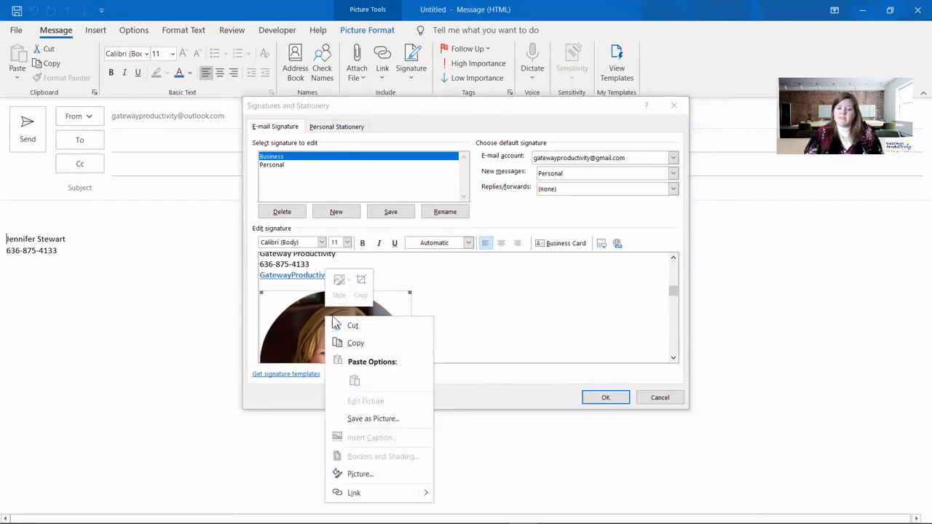
pyautogui.click(360, 474)
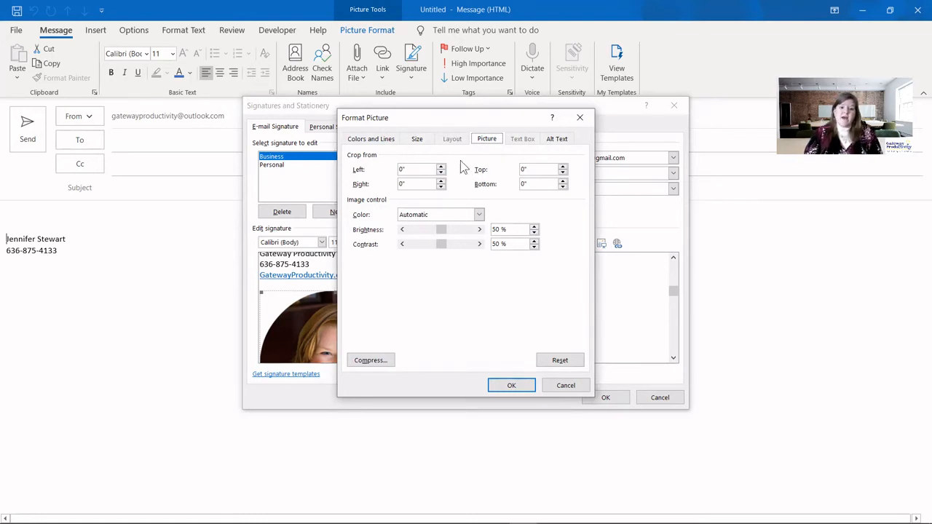
pyautogui.click(418, 140)
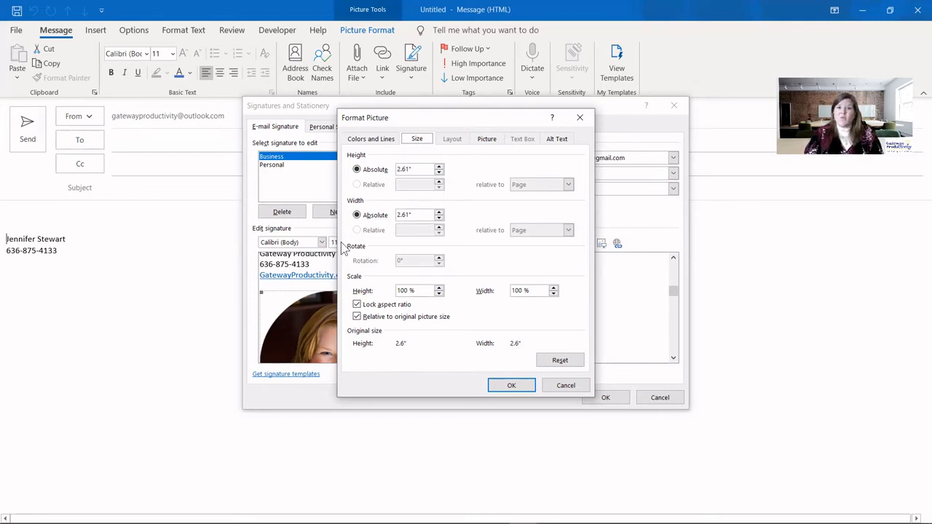
pyautogui.click(439, 174)
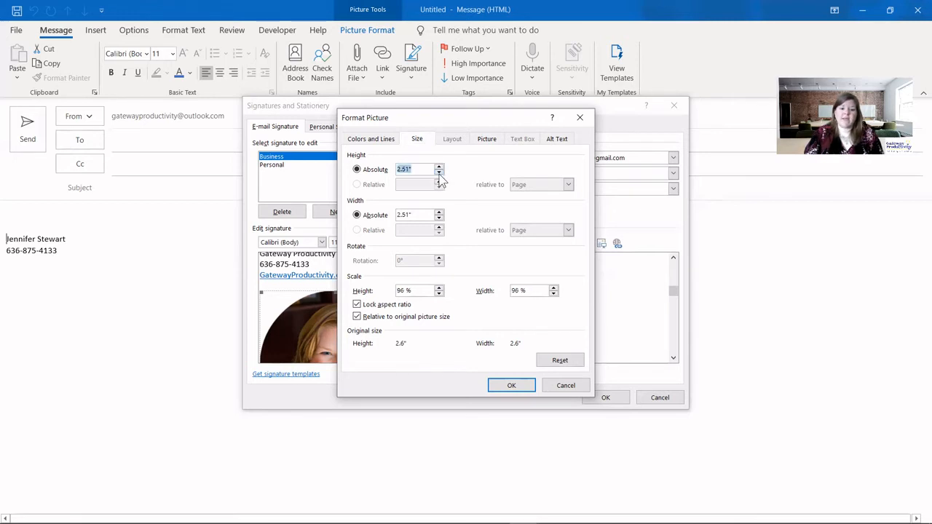
pyautogui.click(439, 173)
pyautogui.click(439, 174)
pyautogui.click(439, 173)
pyautogui.click(440, 173)
pyautogui.click(439, 172)
pyautogui.click(439, 172)
pyautogui.click(441, 173)
pyautogui.click(441, 174)
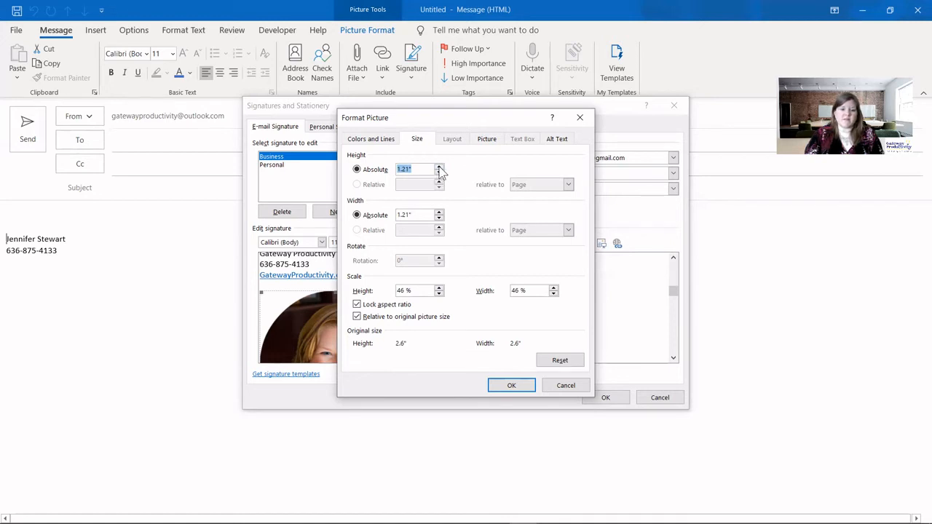
pyautogui.click(440, 174)
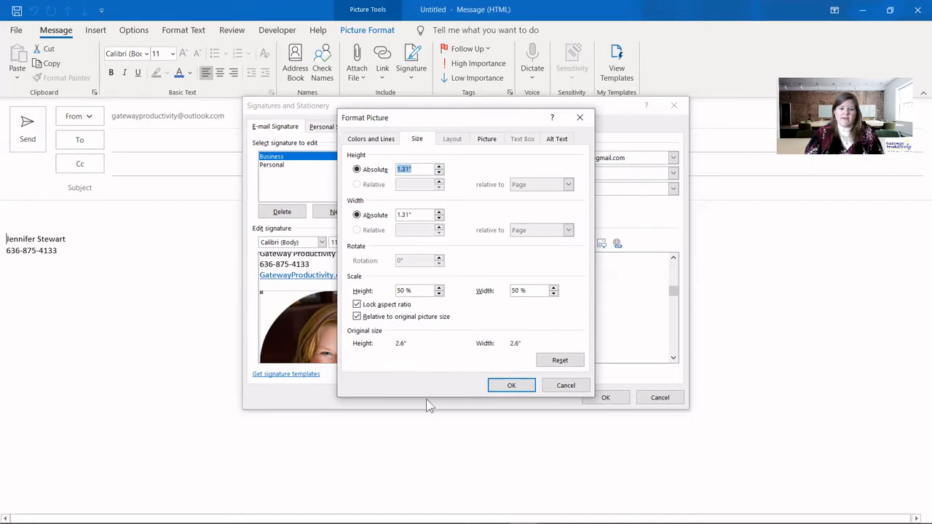
pyautogui.click(529, 386)
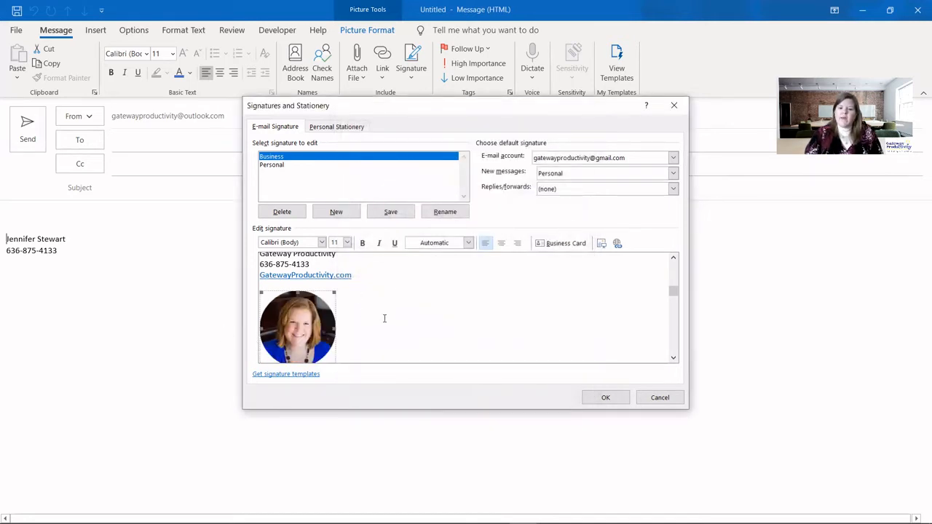
pyautogui.moveTo(672, 295); pyautogui.dragTo(674, 270)
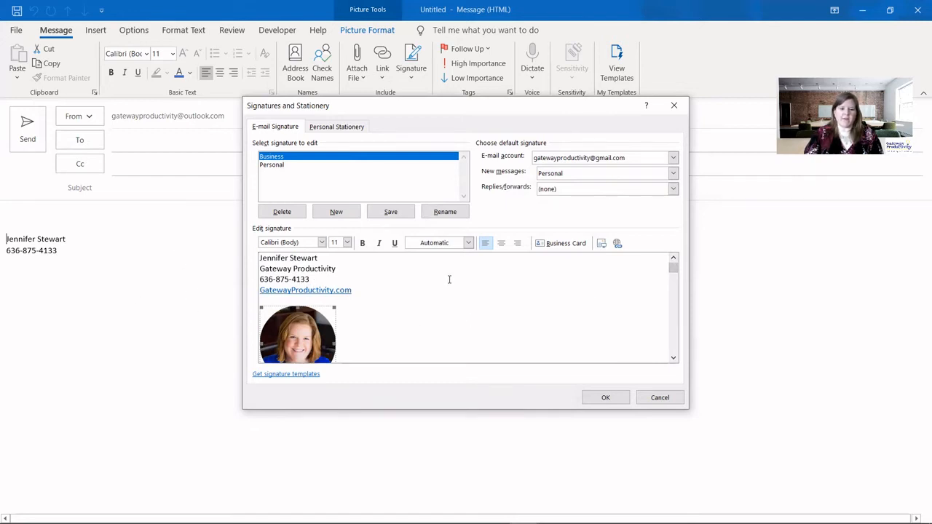
# - Save Business as the Gmail default for new messages and replies/forwards, then close Signatures
pyautogui.click(392, 214)
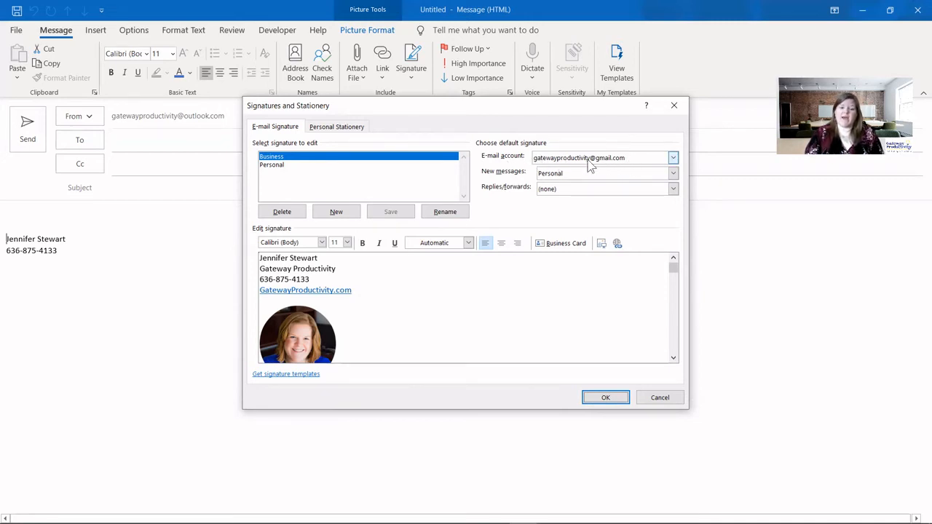
pyautogui.click(563, 174)
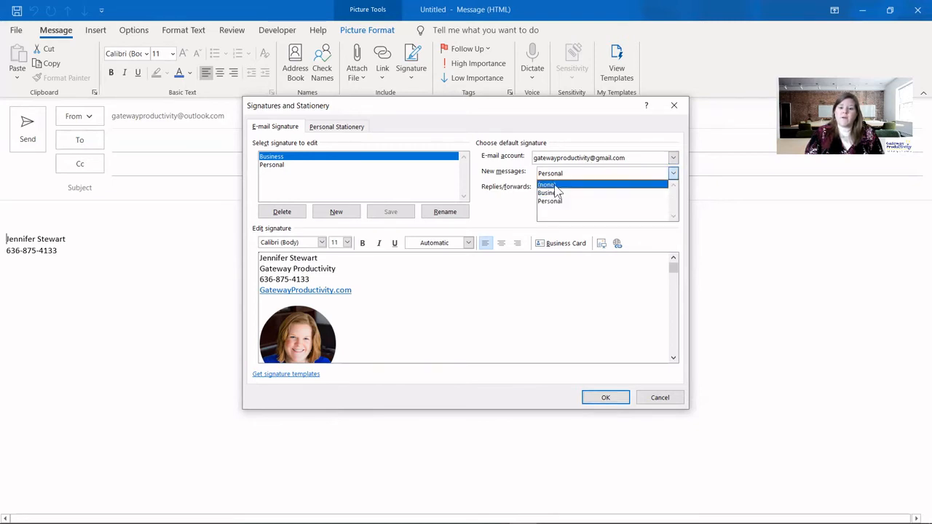
pyautogui.click(558, 193)
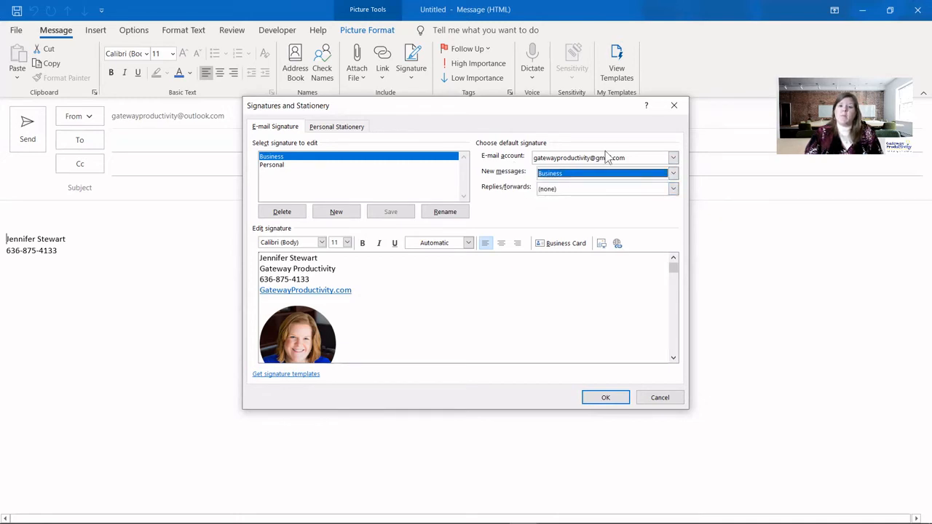
pyautogui.click(561, 190)
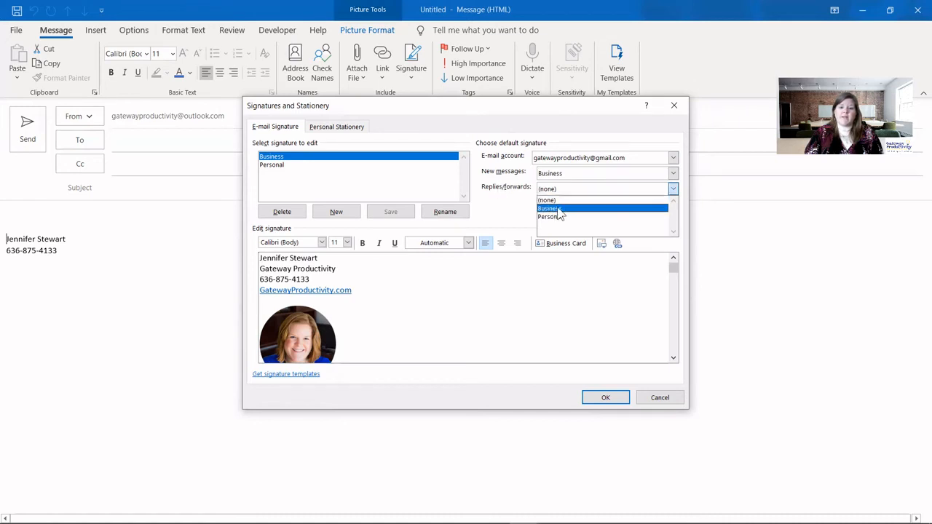
pyautogui.click(557, 208)
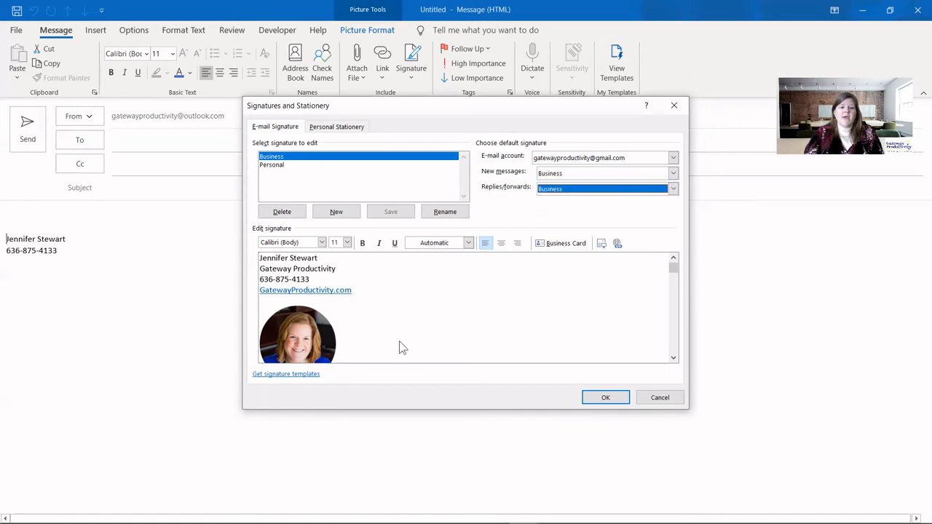
pyautogui.click(386, 300)
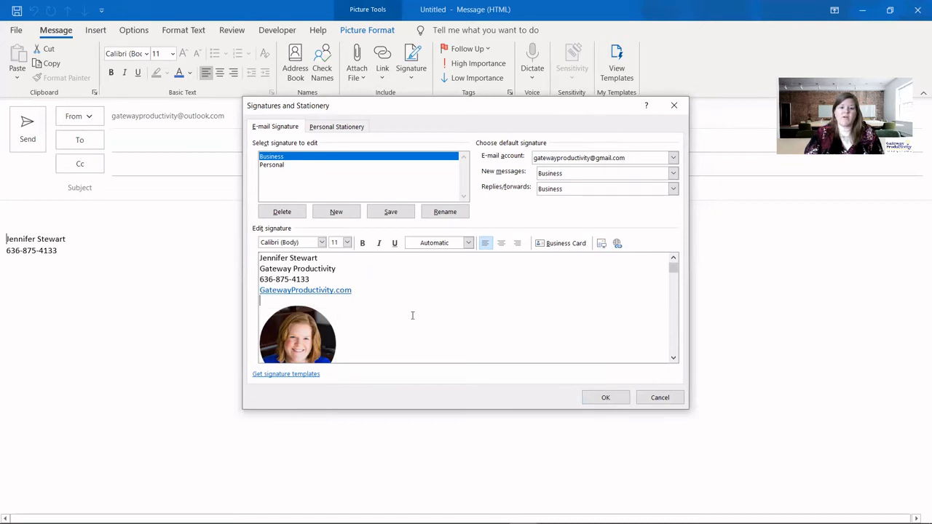
pyautogui.click(387, 213)
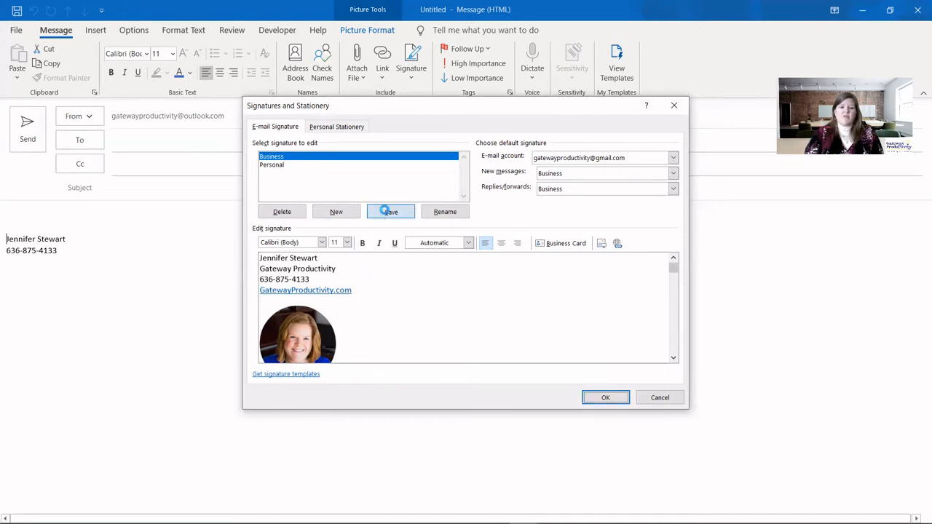
pyautogui.click(606, 398)
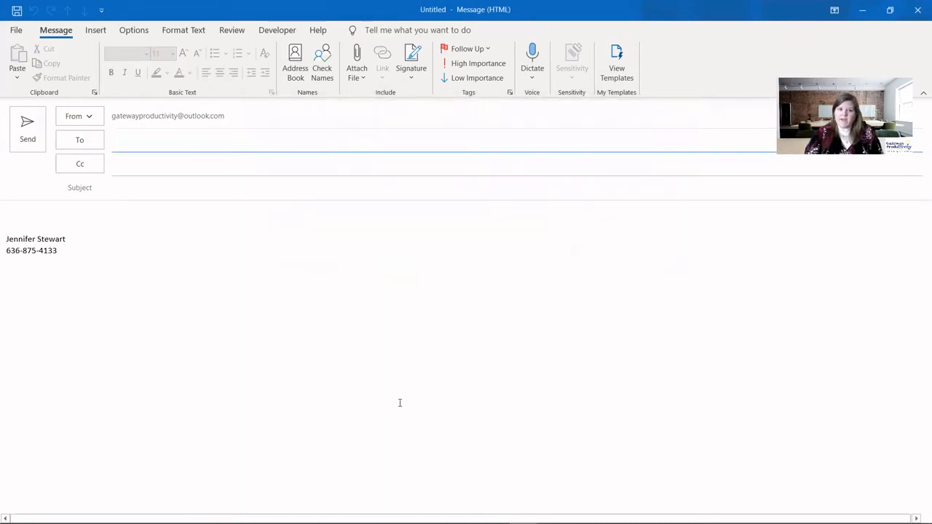
# - Discard the untitled draft without saving and open the Gmail account's Inbox
pyautogui.click(918, 10)
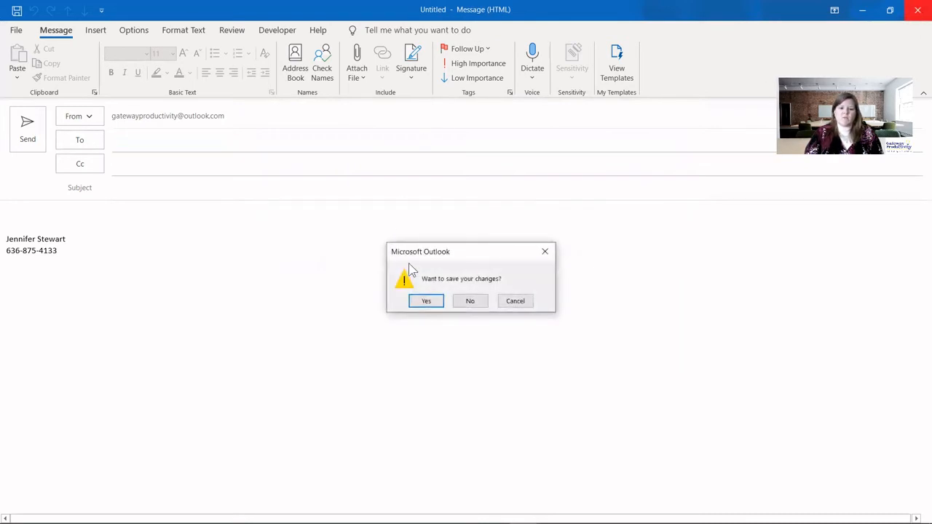
pyautogui.click(470, 300)
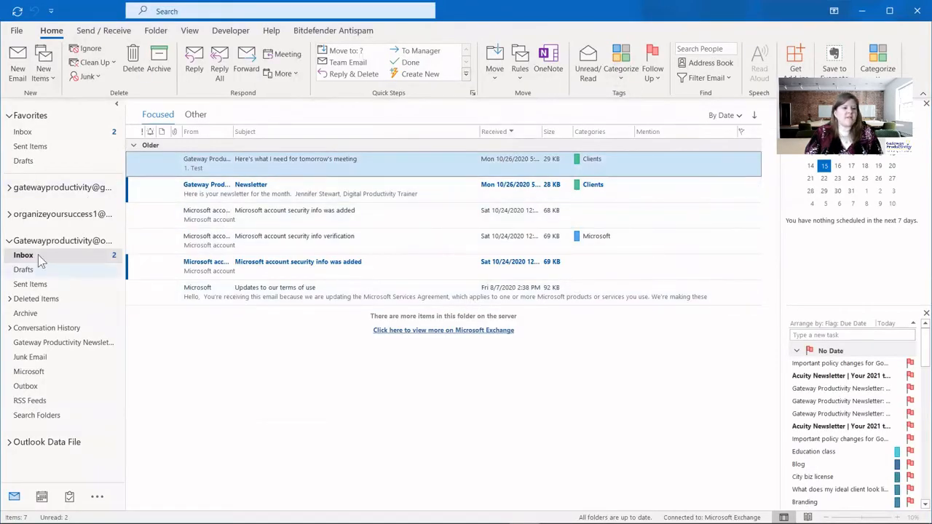
pyautogui.click(8, 188)
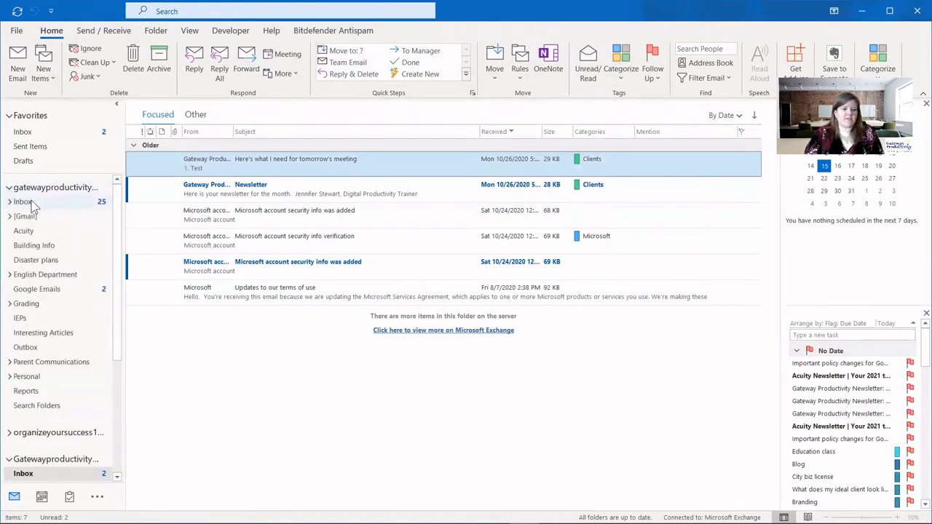
pyautogui.click(27, 202)
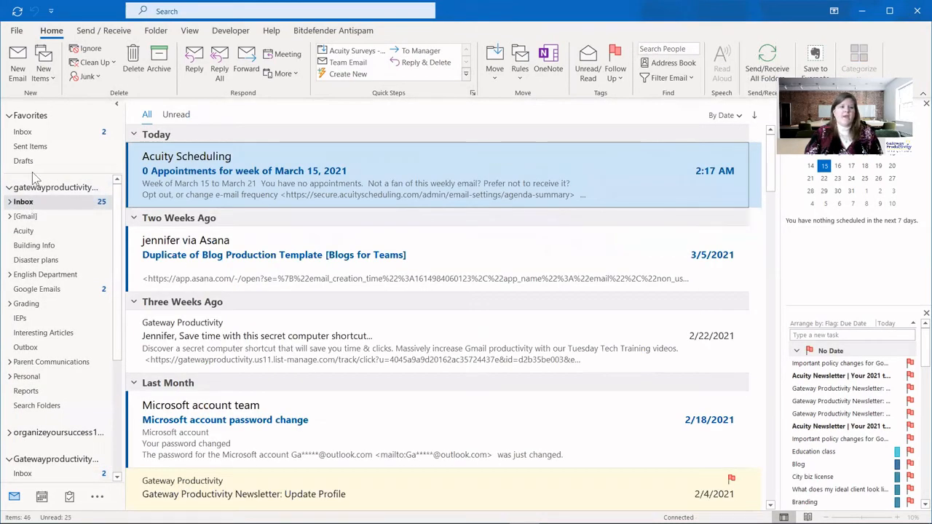
# - Start a new Gmail email and swap its signature to Personal
pyautogui.click(18, 73)
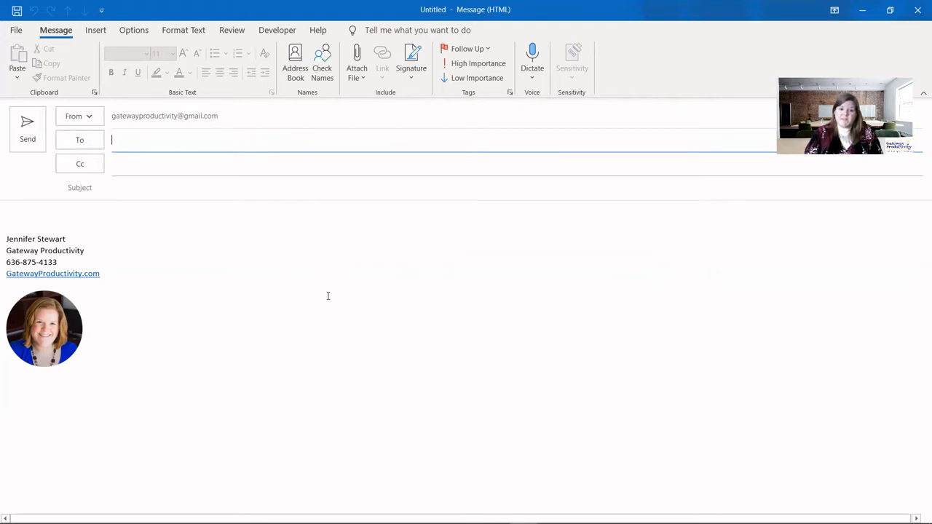
pyautogui.click(411, 73)
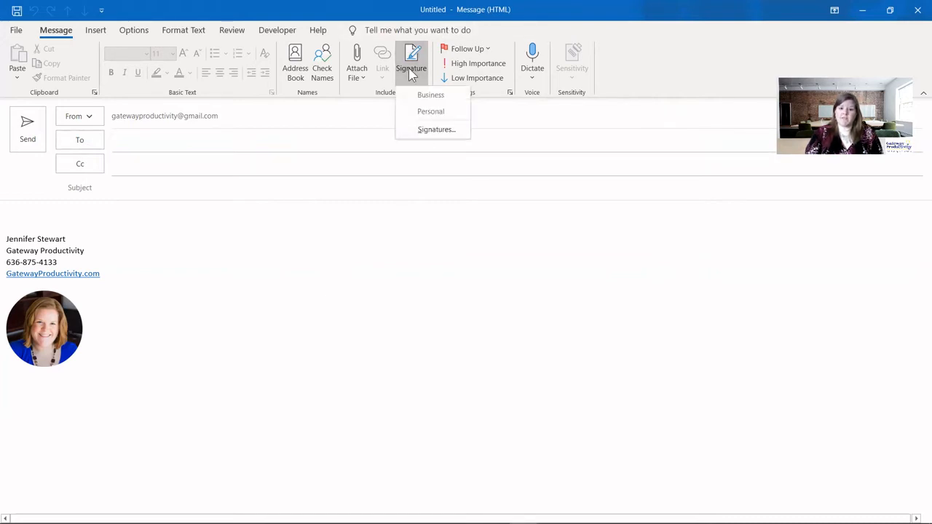
pyautogui.click(414, 111)
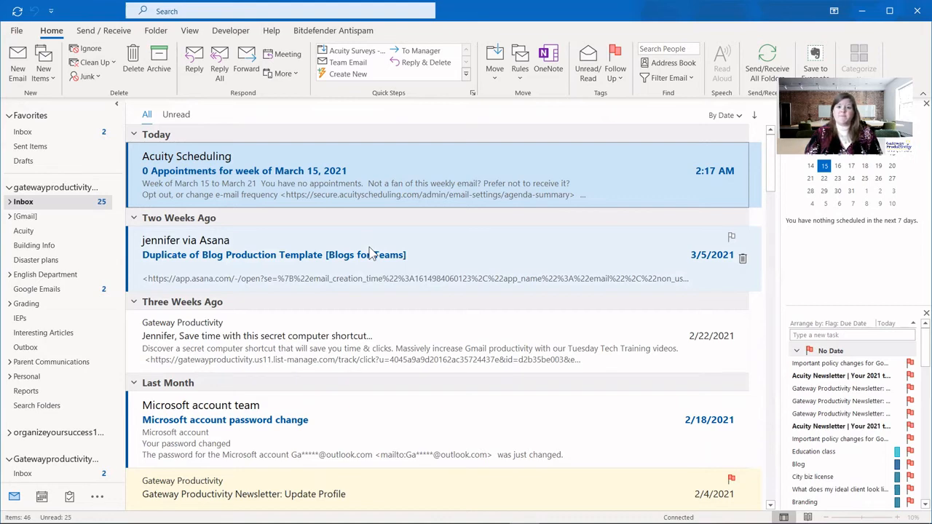
# - Start another new email and open the Signatures and Stationery settings
pyautogui.click(18, 64)
pyautogui.click(414, 73)
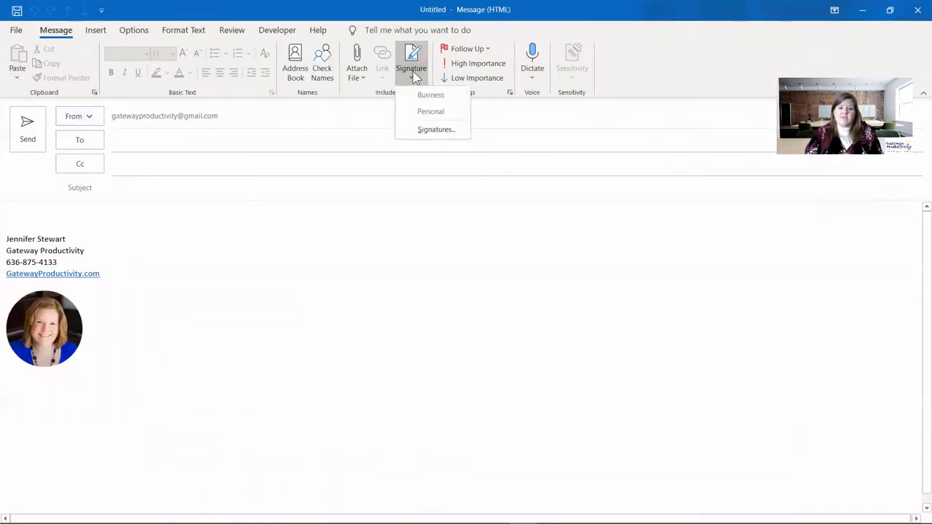
pyautogui.click(427, 130)
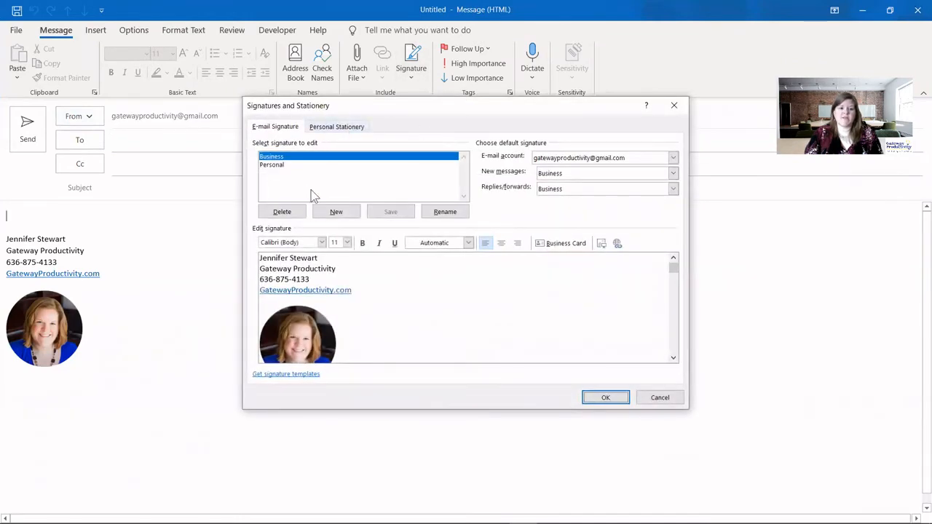
# - Add a new empty signature named 'Consultation' and place the cursor in its body
pyautogui.click(337, 213)
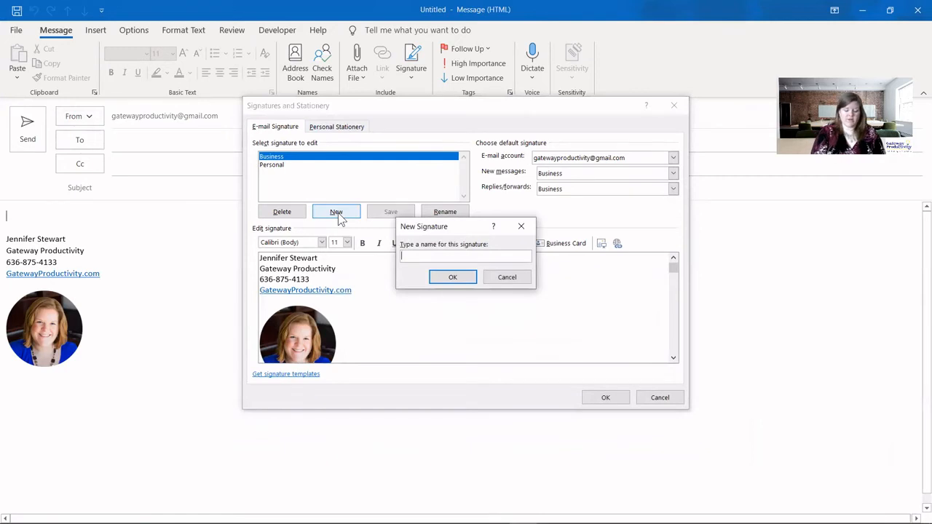
pyautogui.write('Consultation')
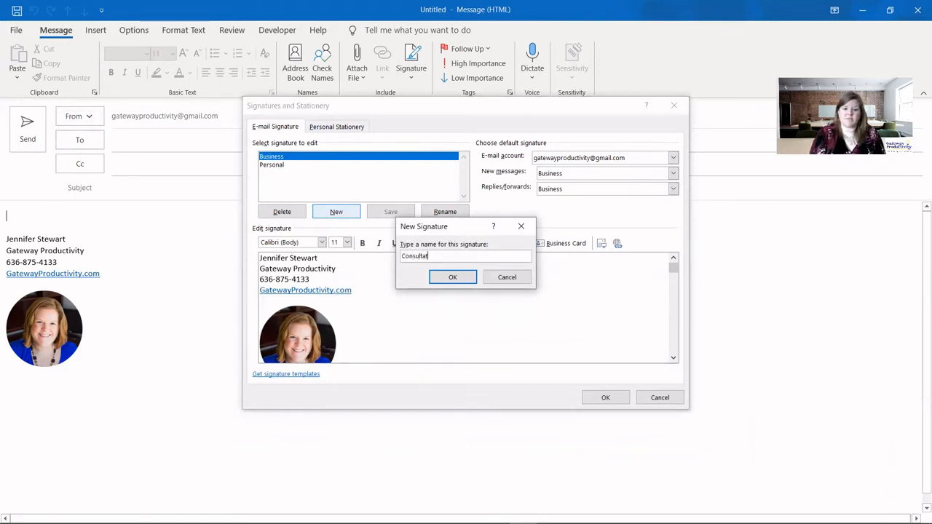
pyautogui.click(457, 276)
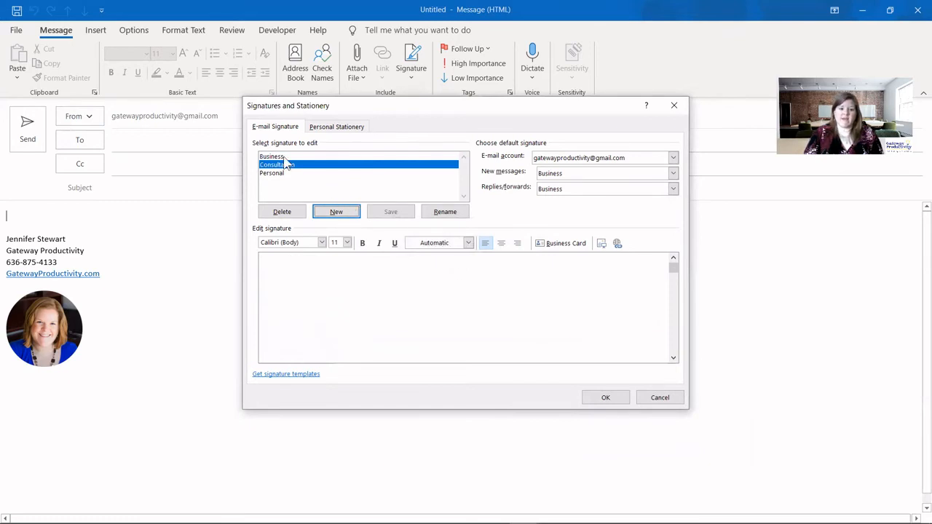
pyautogui.click(345, 283)
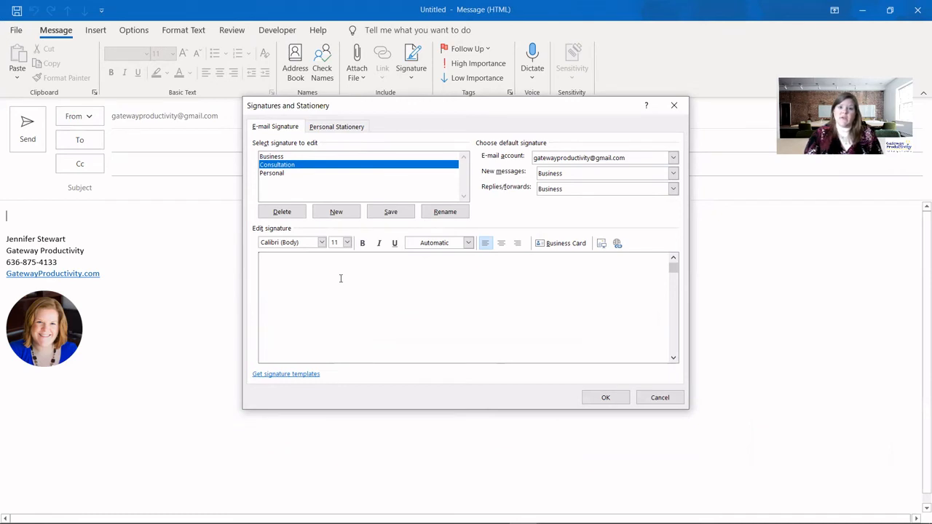
# - Paste the free phone consultation paragraph into Consultation and select its closing calendar phrase
pyautogui.write("Thank you for reaching out about your technology training needs. You can schedule a no-charge, no-obligation phone consultation by choosing a time on my calendar. Here is the link: Jennifer's calendar")
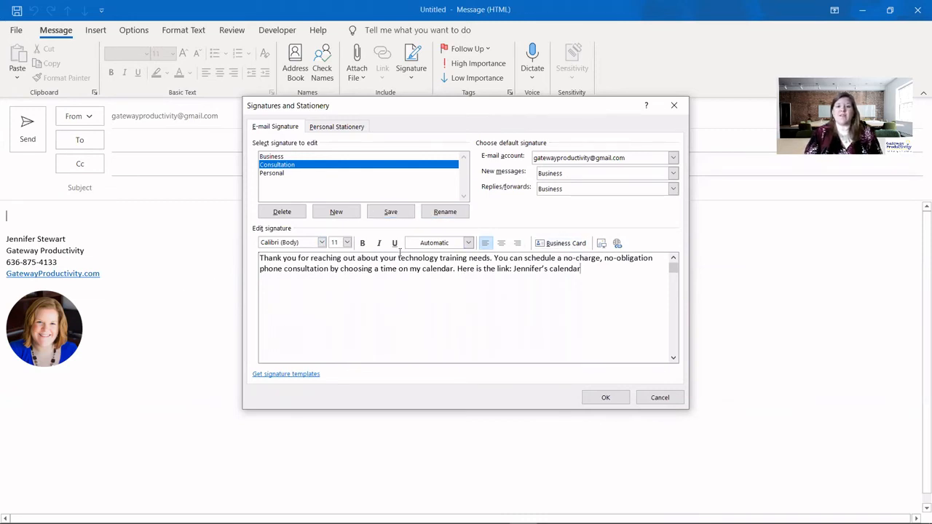
pyautogui.moveTo(584, 269); pyautogui.dragTo(513, 270)
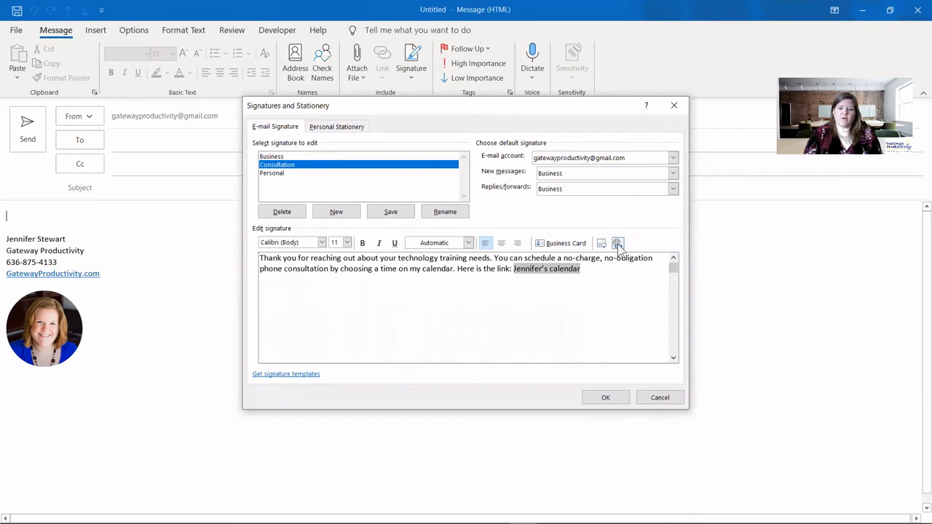
# - Link the calendar phrase to the gatewayproductivity.com booking page and save the Consultation signature
pyautogui.click(618, 243)
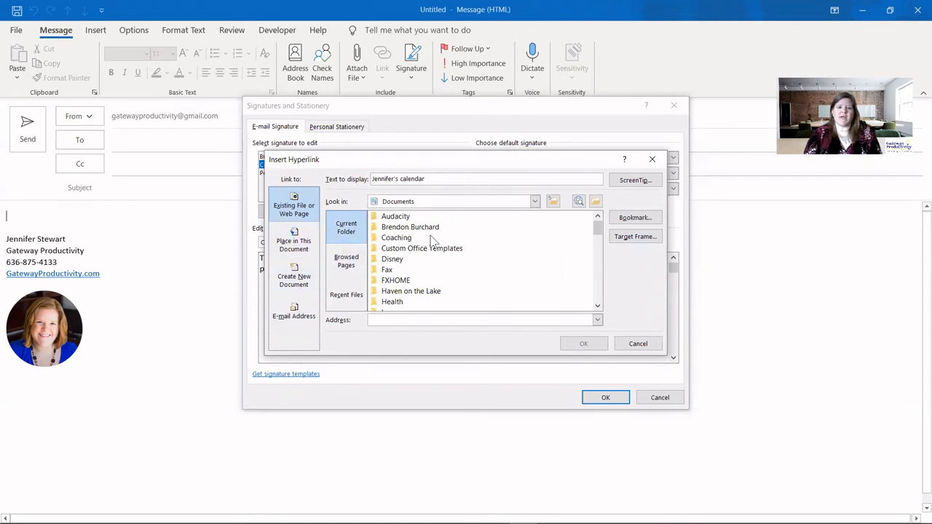
pyautogui.click(386, 321)
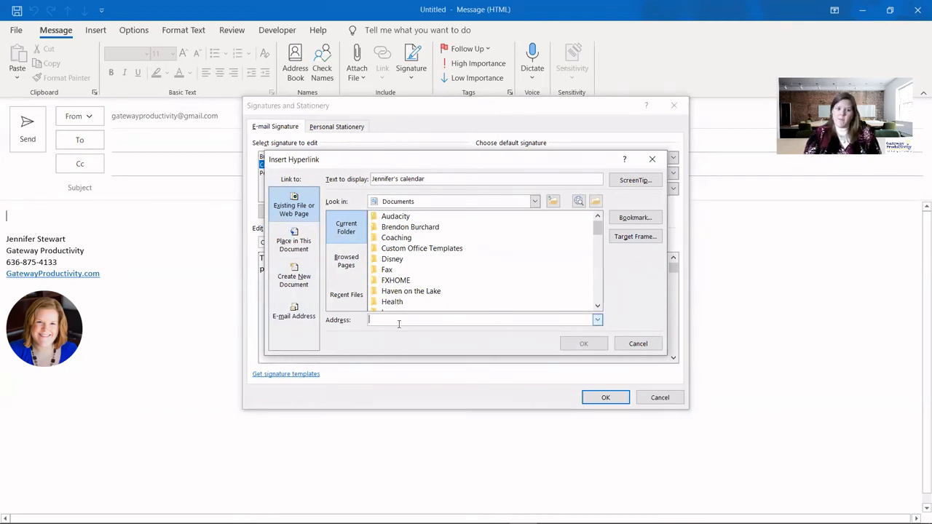
pyautogui.write('https://www.gatewayproductivity.com/booking/')
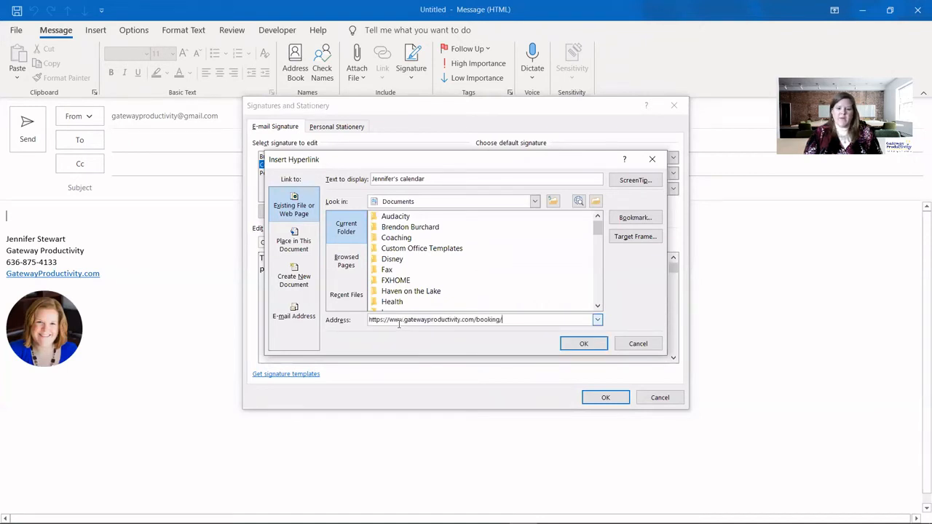
pyautogui.click(600, 348)
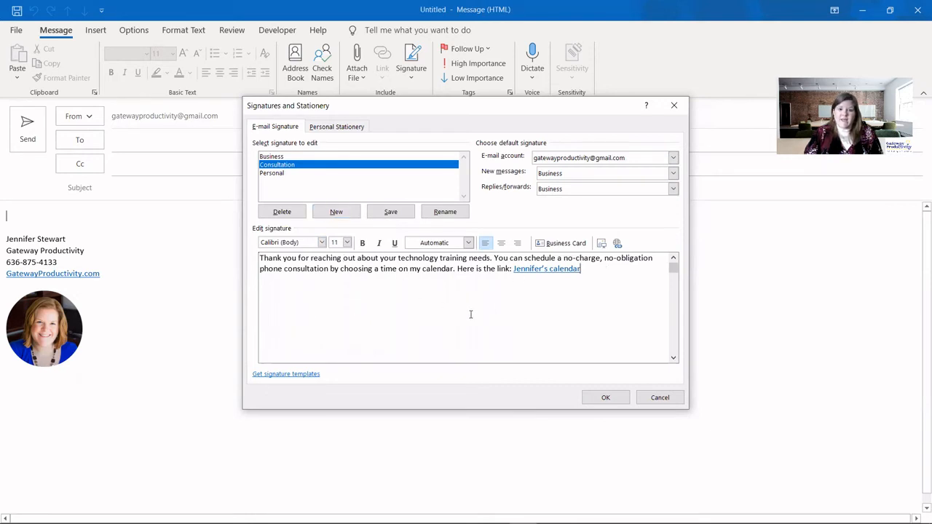
pyautogui.click(386, 215)
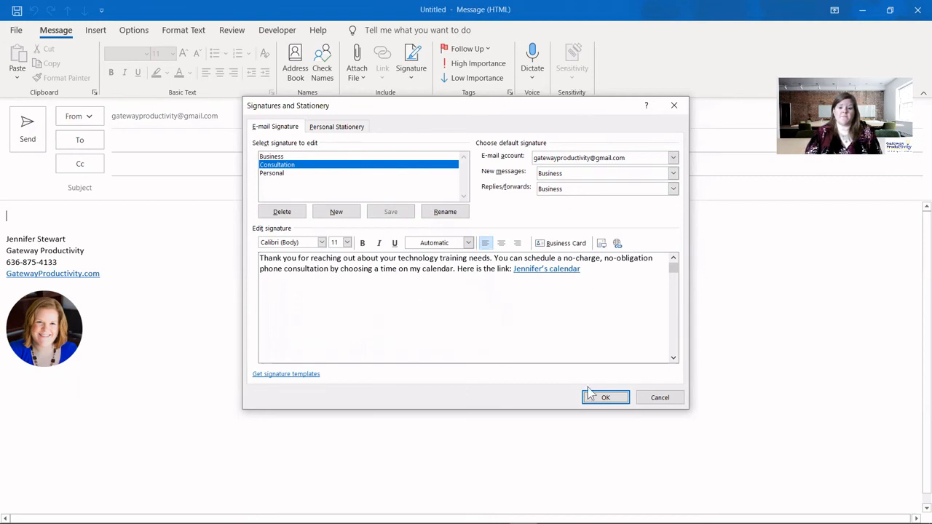
# - Insert the Consultation signature into a fresh test email, then discard that draft without saving
pyautogui.click(615, 401)
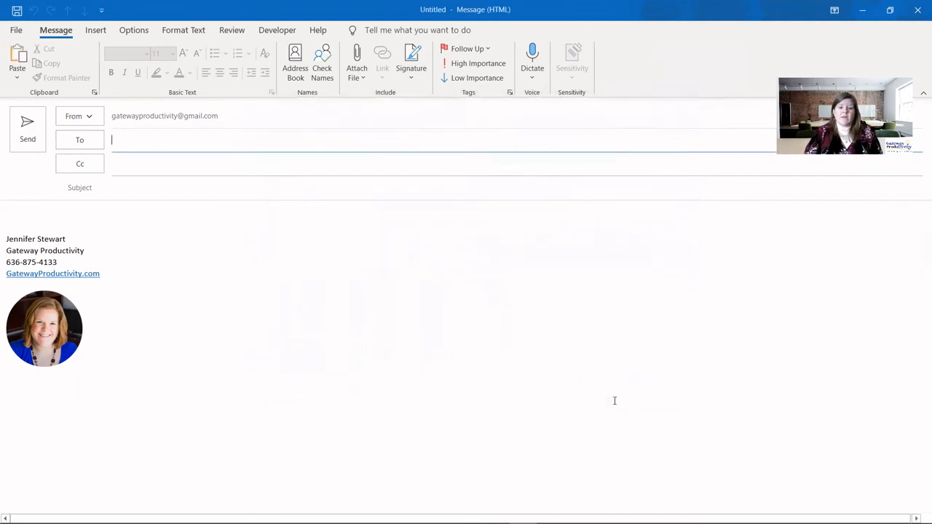
pyautogui.click(917, 9)
pyautogui.click(18, 62)
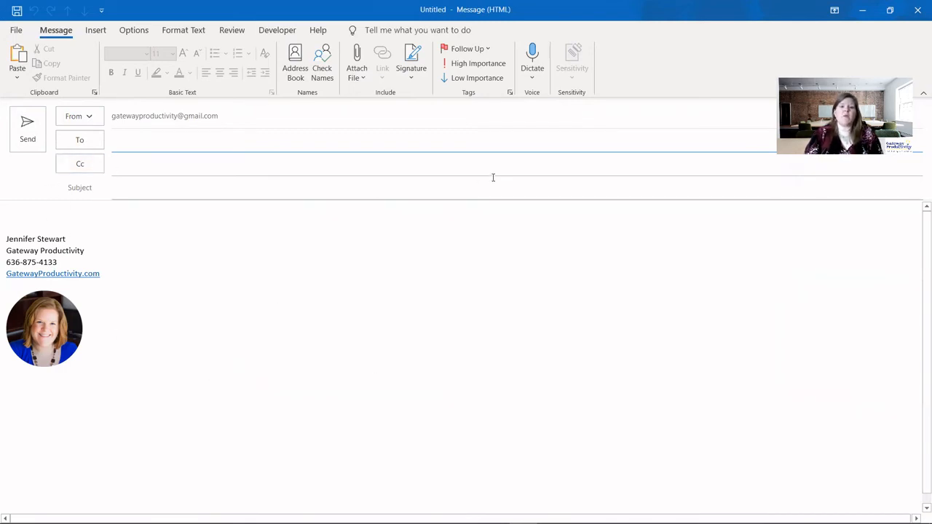
pyautogui.click(411, 64)
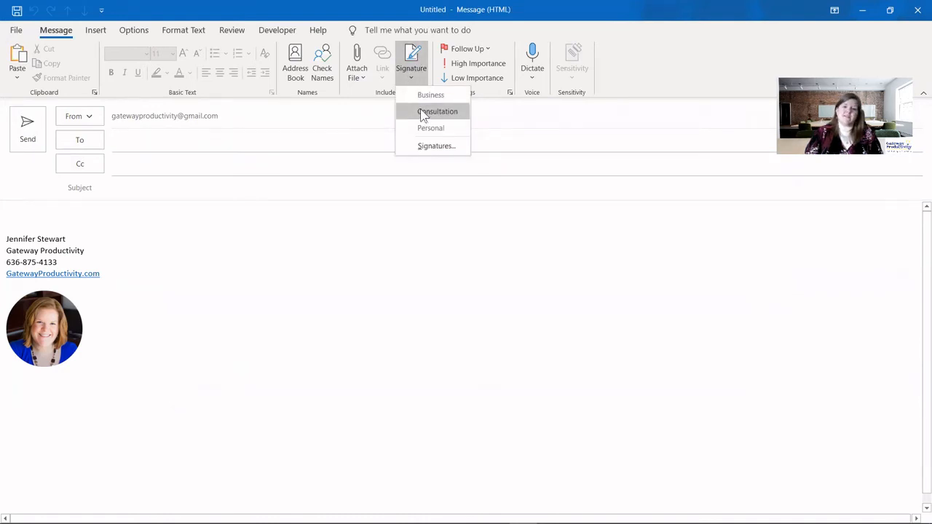
pyautogui.click(424, 114)
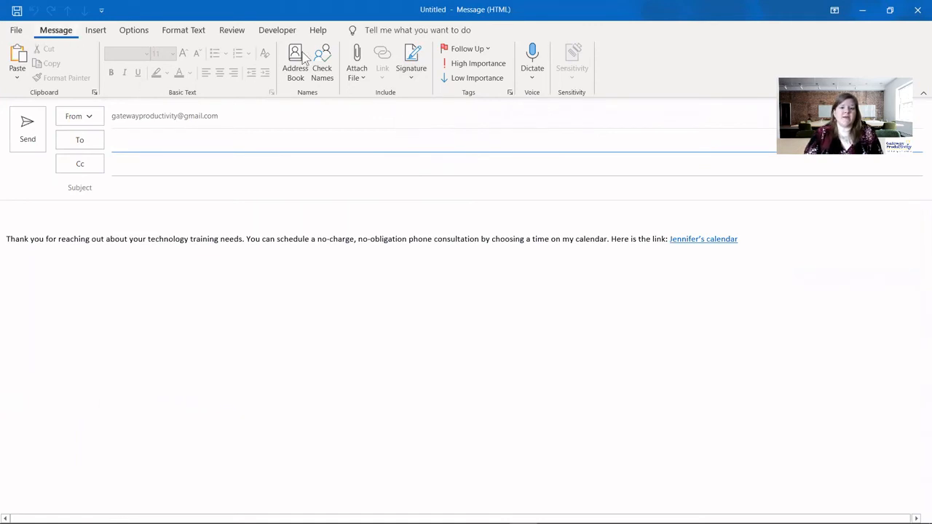
pyautogui.click(919, 13)
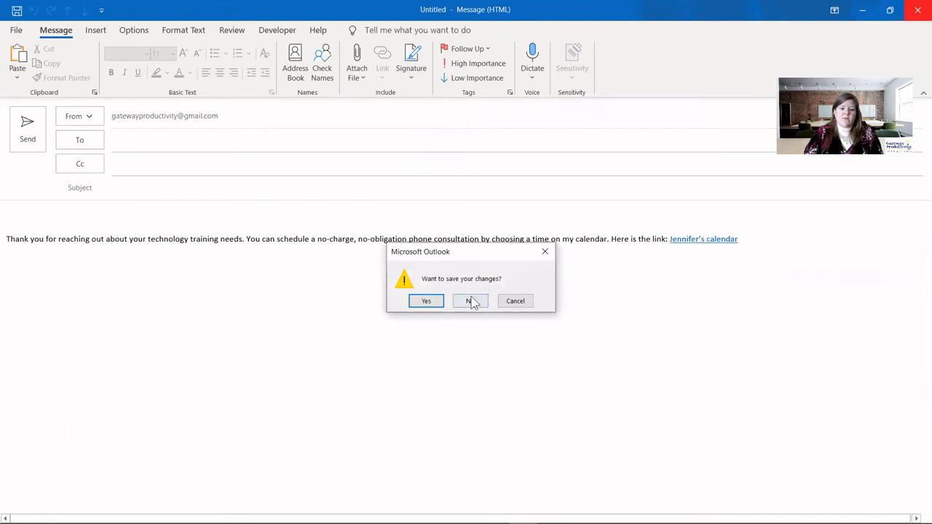
pyautogui.click(472, 301)
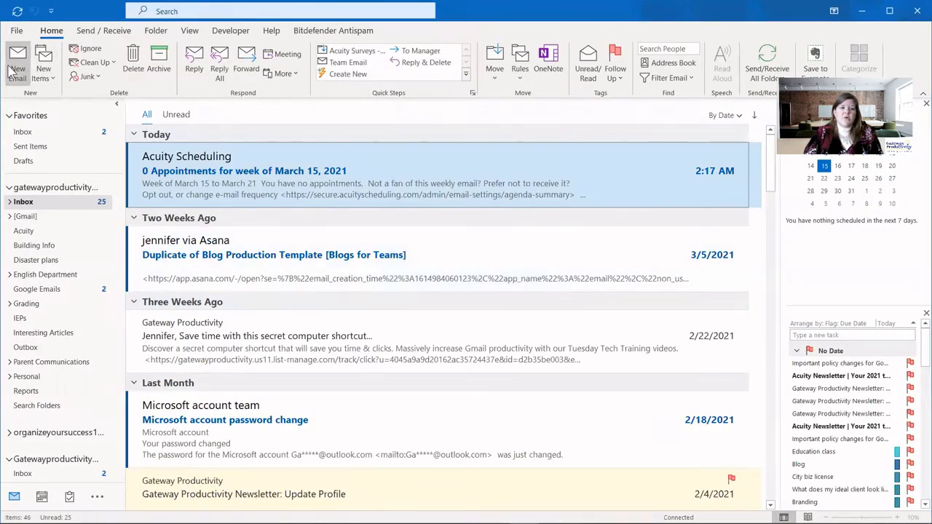
# - From a new email's signature settings, copy the entire Consultation signature text
pyautogui.click(16, 64)
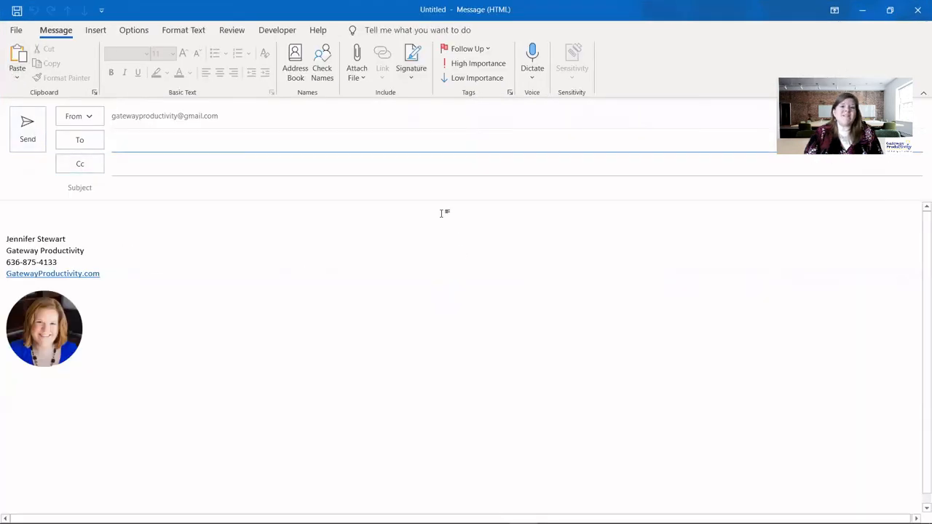
pyautogui.click(414, 72)
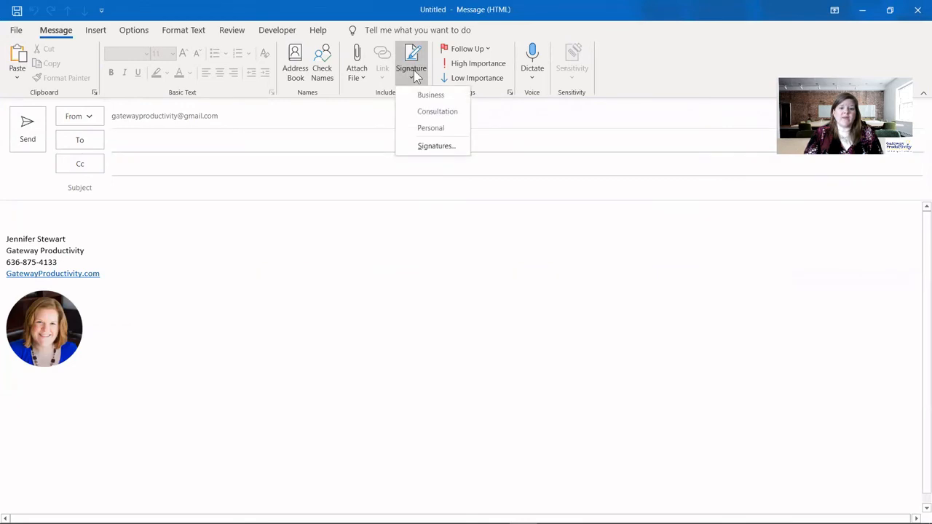
pyautogui.click(430, 146)
pyautogui.click(284, 166)
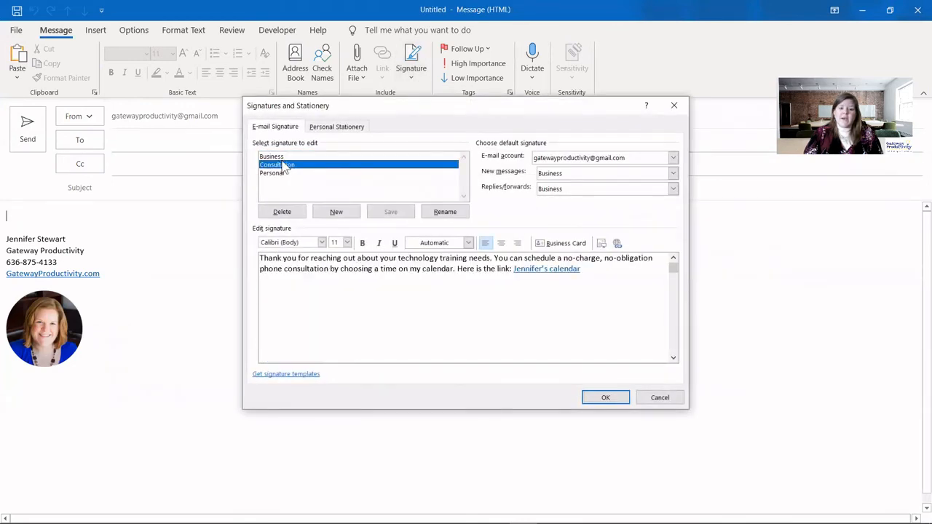
pyautogui.moveTo(593, 271)
pyautogui.mouseDown()
pyautogui.moveTo(261, 257)
pyautogui.moveTo(235, 242)
pyautogui.mouseUp()
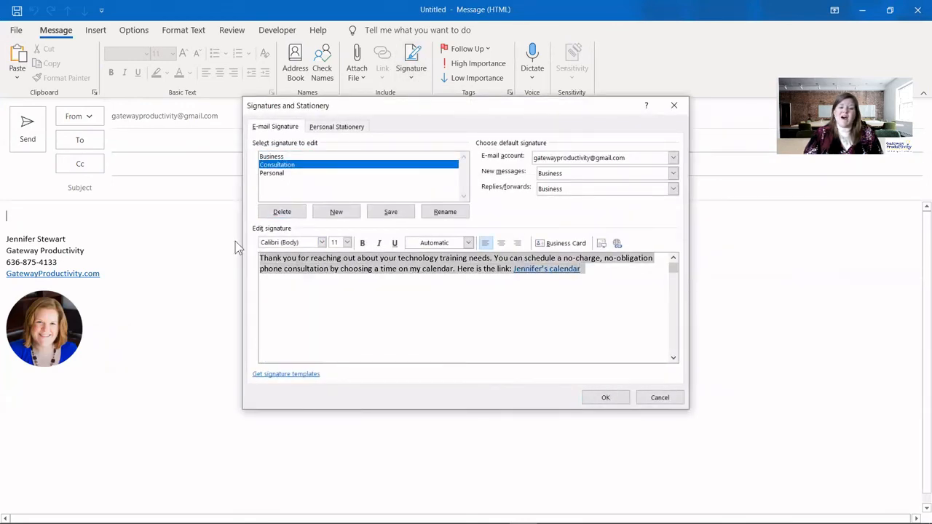
pyautogui.rightClick(358, 266)
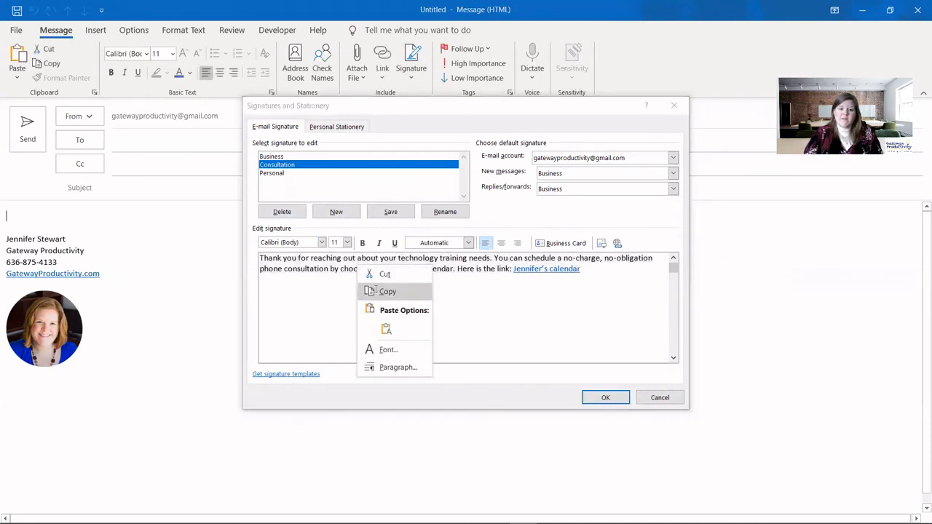
pyautogui.click(375, 293)
# - Close the signature settings and paste the consultation paragraph into the message body
pyautogui.click(674, 105)
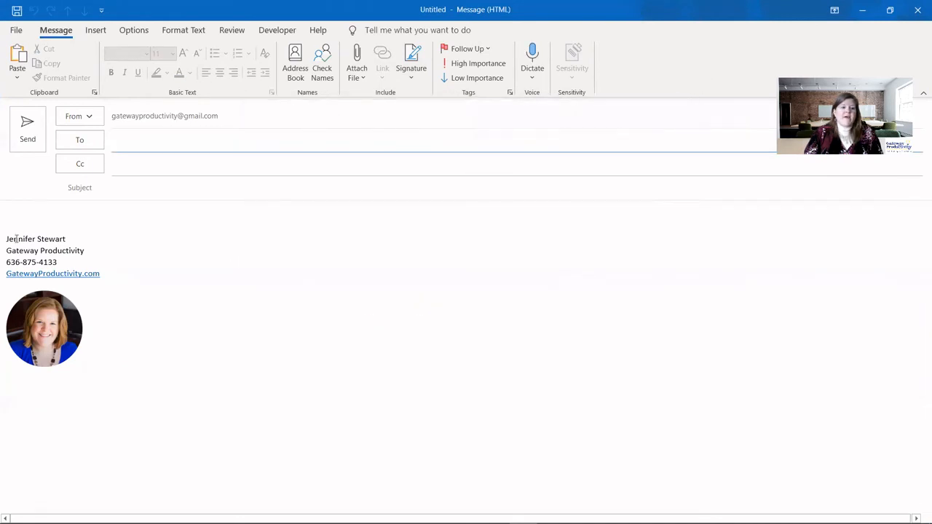
pyautogui.click(33, 203)
pyautogui.rightClick(26, 210)
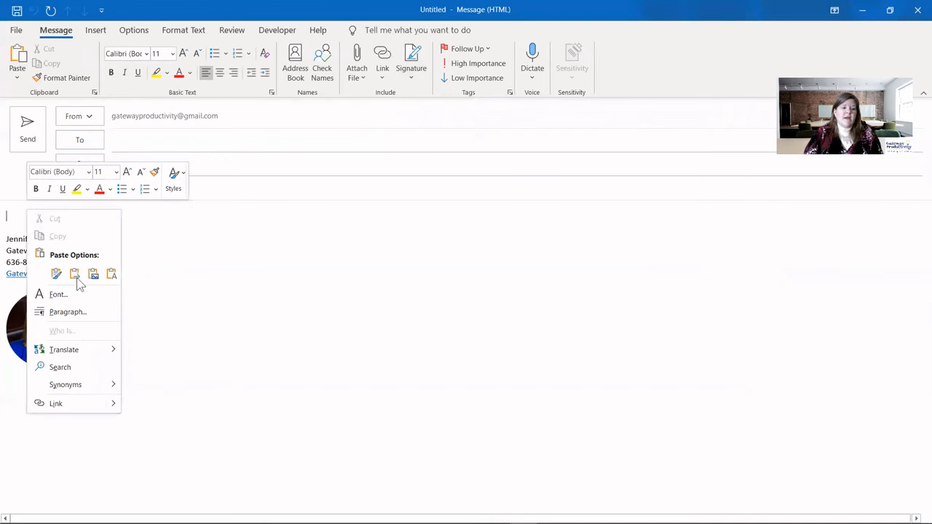
pyautogui.click(56, 273)
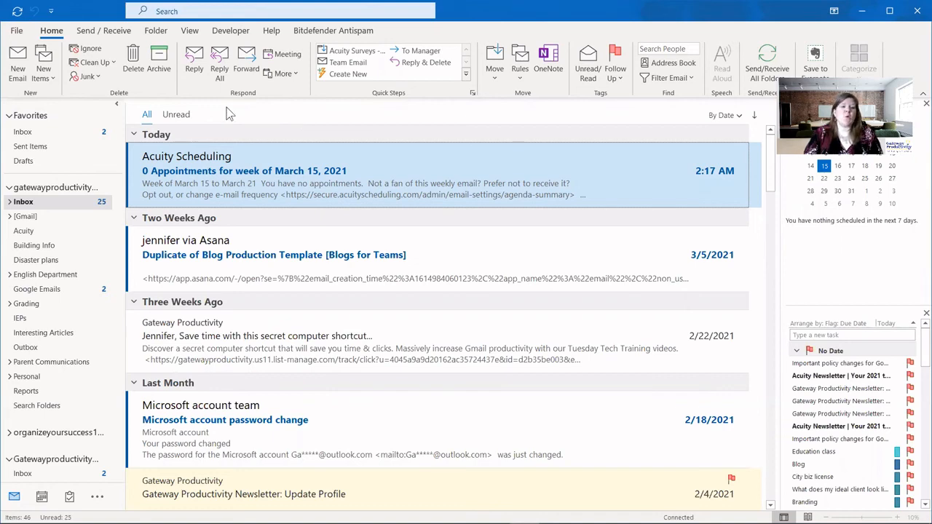
pyautogui.click(16, 72)
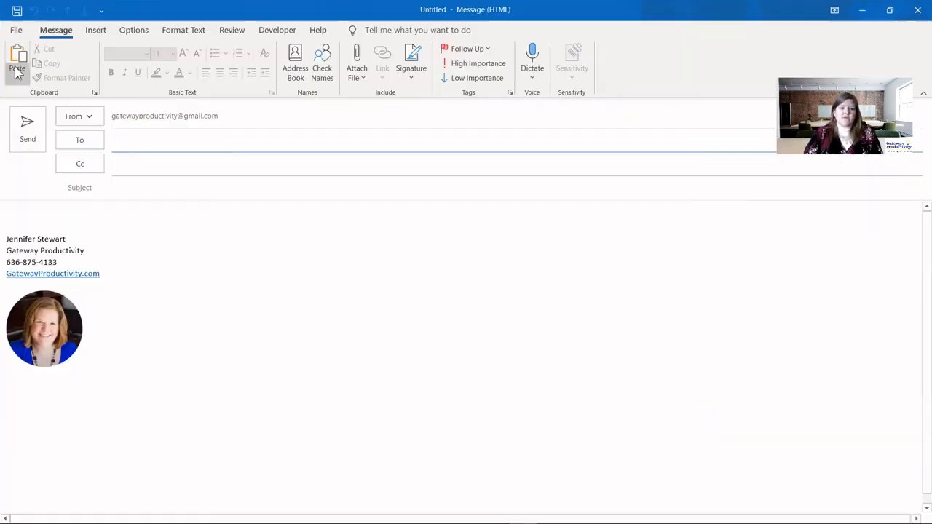
pyautogui.click(421, 68)
pyautogui.click(423, 143)
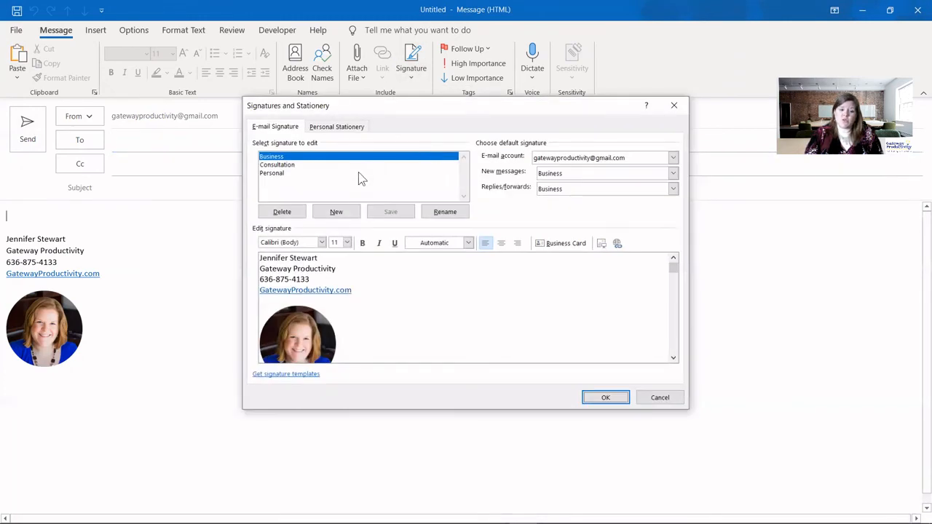
pyautogui.click(272, 174)
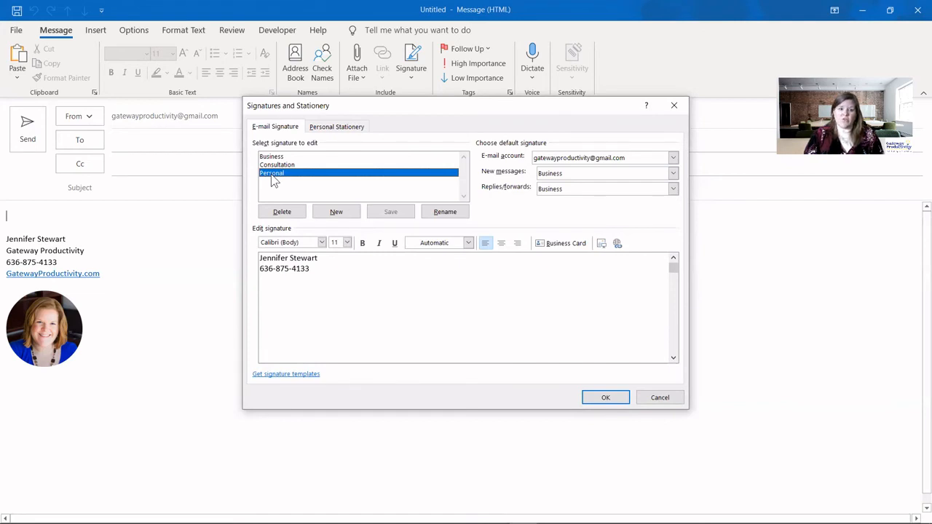
pyautogui.click(329, 274)
pyautogui.press('Return')
pyautogui.click(398, 214)
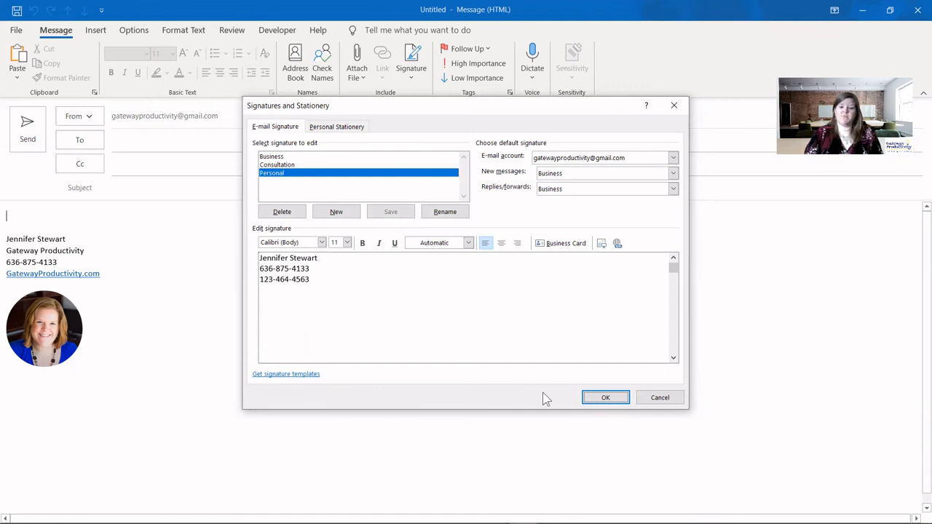
pyautogui.click(616, 399)
pyautogui.click(918, 11)
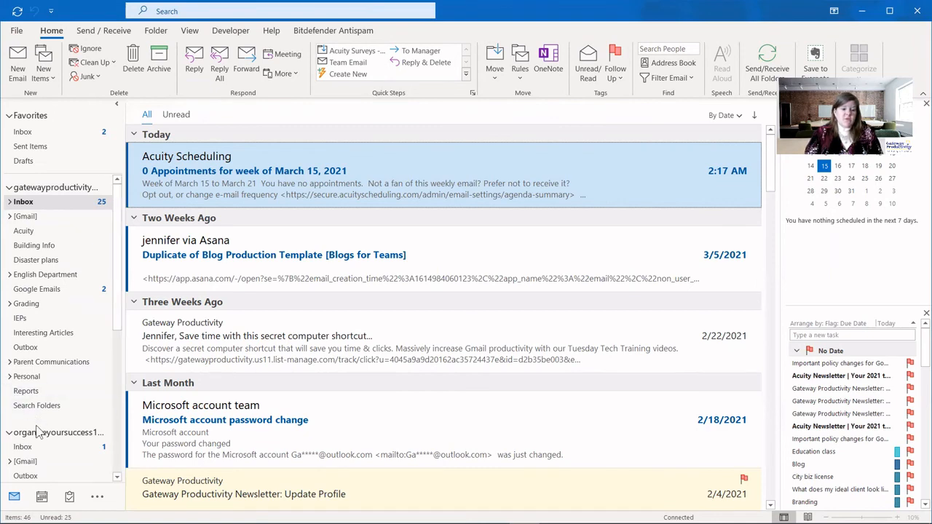
# - Visit the second account's inbox, then open a new email showing the Business signature with headshot
pyautogui.click(36, 447)
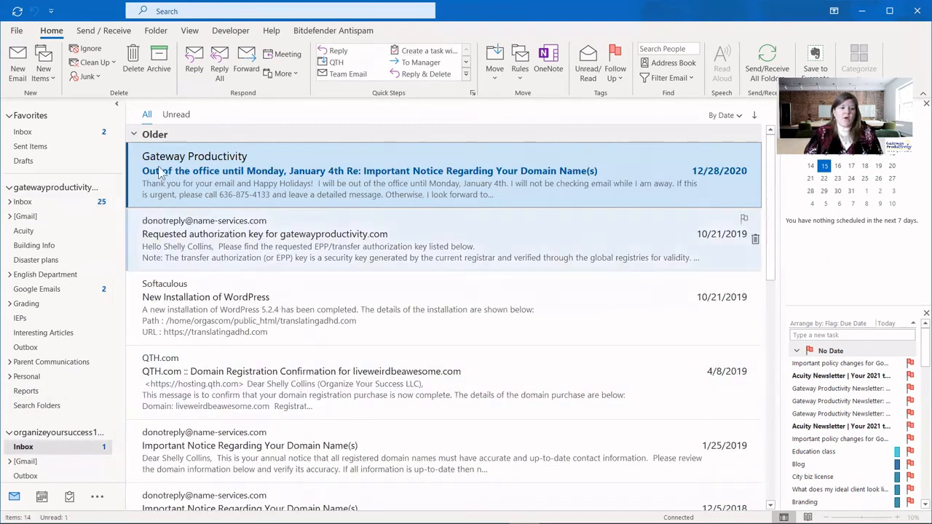
pyautogui.click(22, 63)
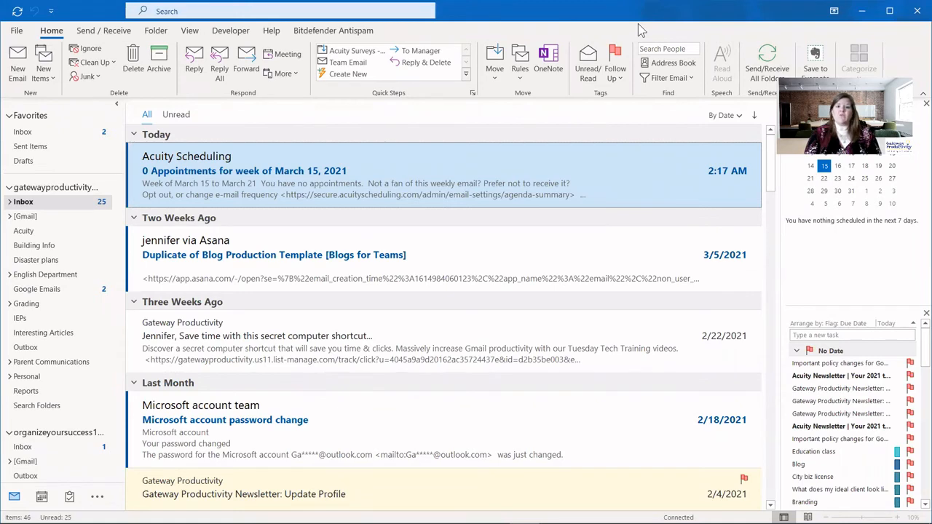
pyautogui.click(18, 64)
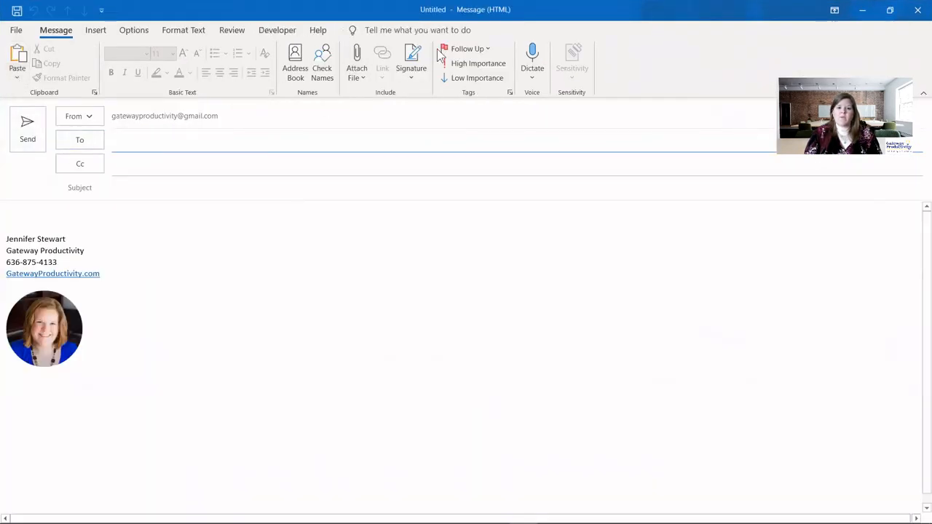
# - Delete the Consultation signature after confirming, then view the Personal Stationery settings
pyautogui.click(412, 64)
pyautogui.click(445, 148)
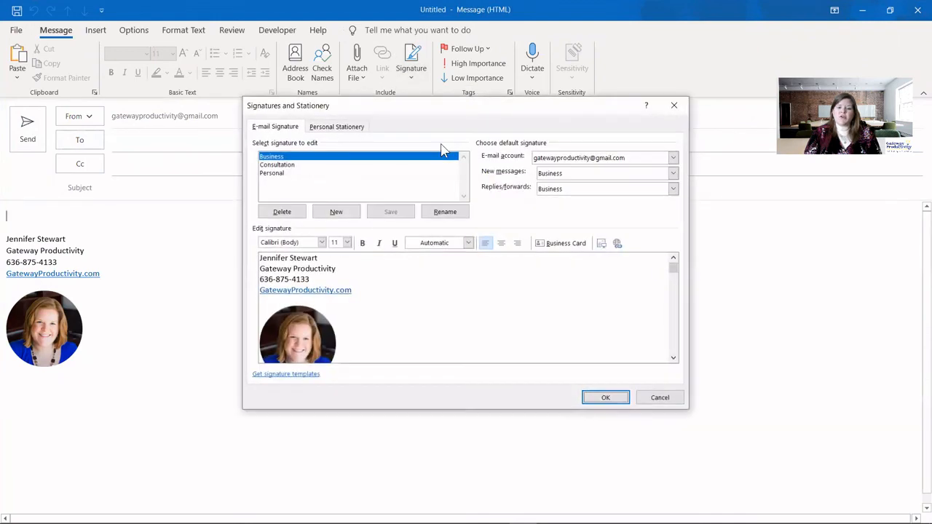
pyautogui.click(281, 166)
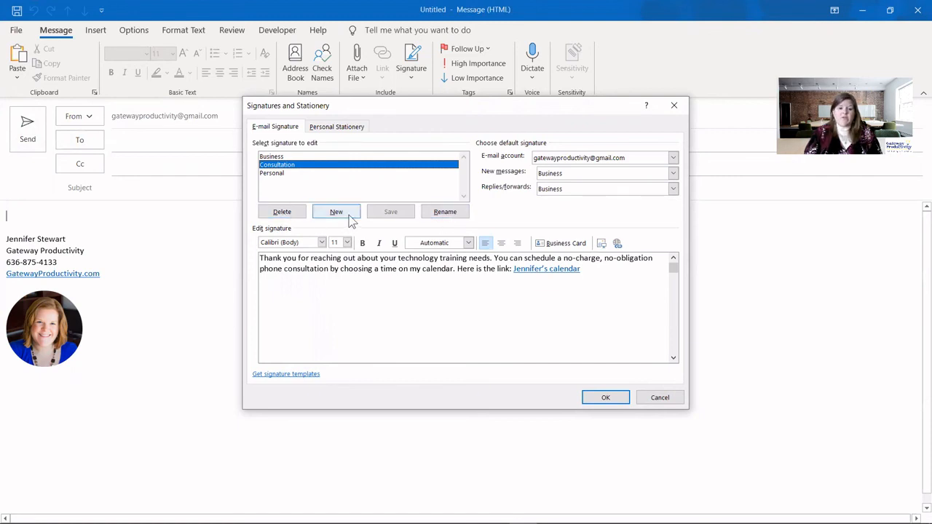
pyautogui.click(276, 215)
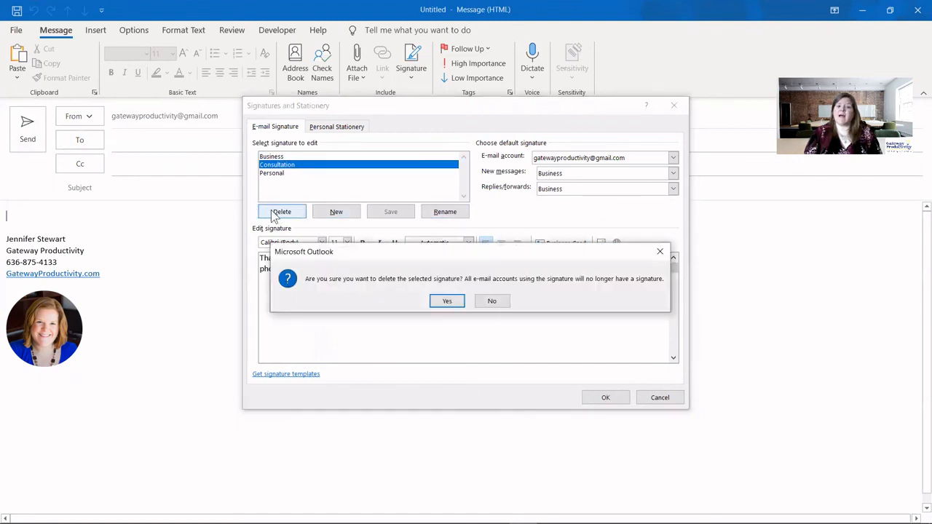
pyautogui.click(444, 301)
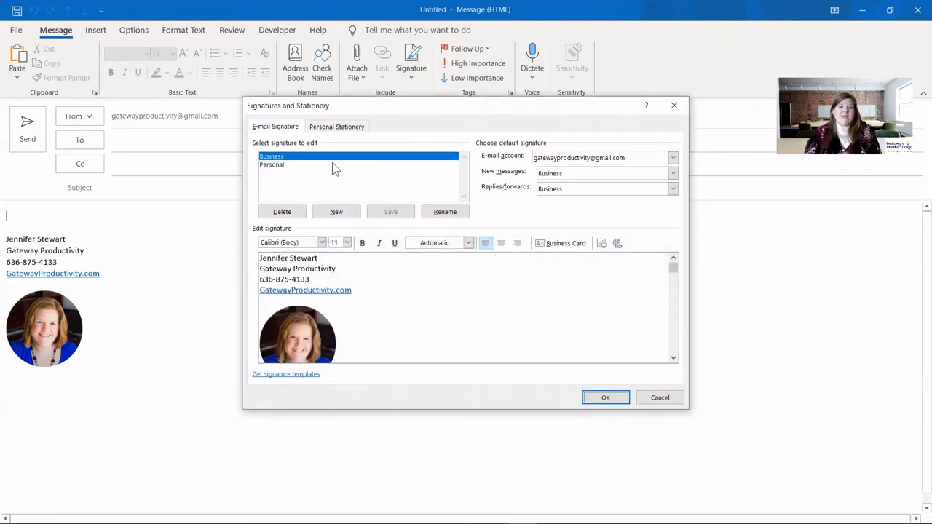
pyautogui.click(340, 129)
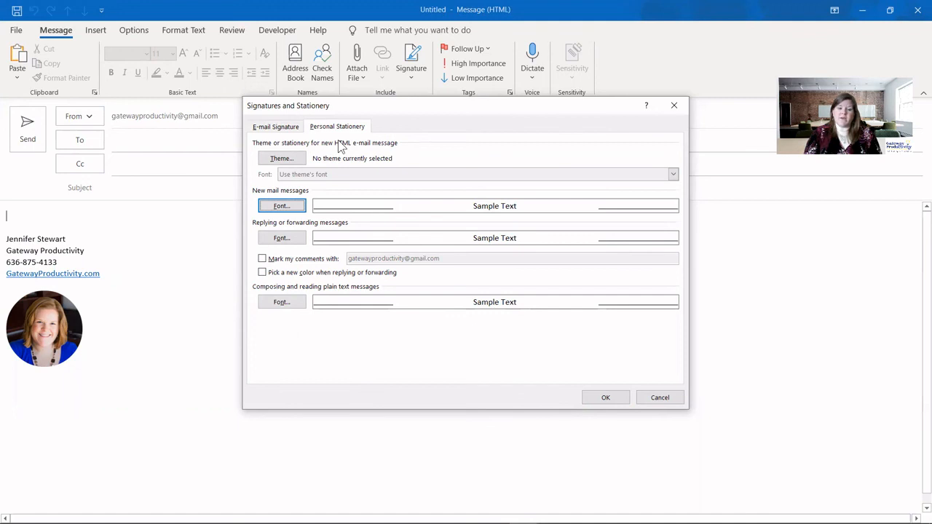
pyautogui.click(283, 159)
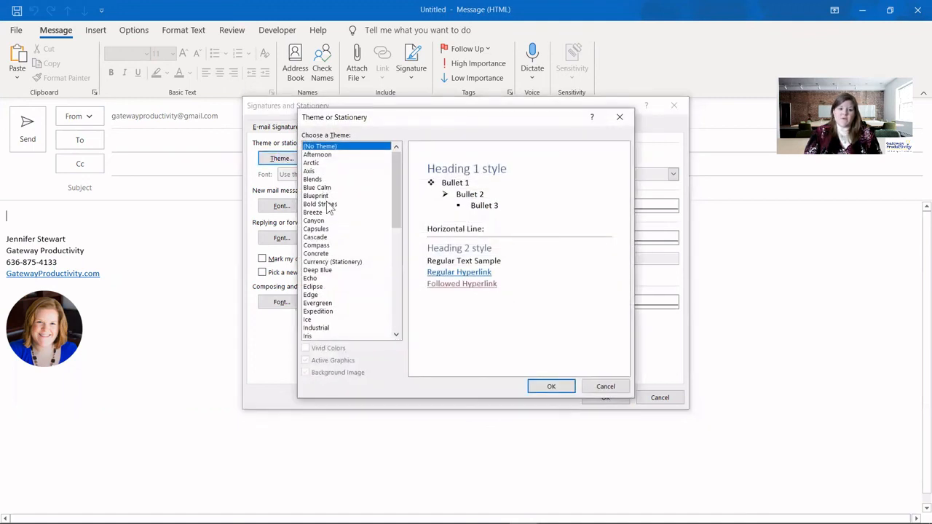
pyautogui.click(324, 197)
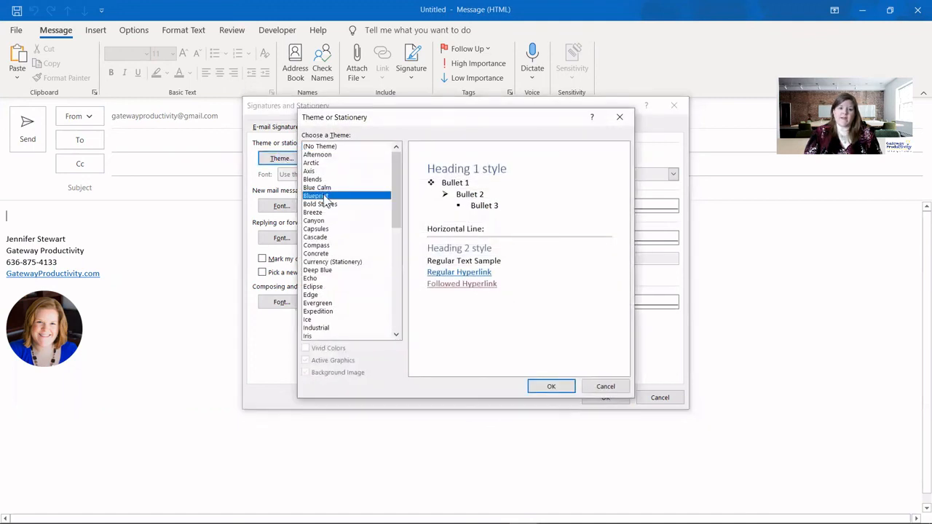
pyautogui.click(331, 238)
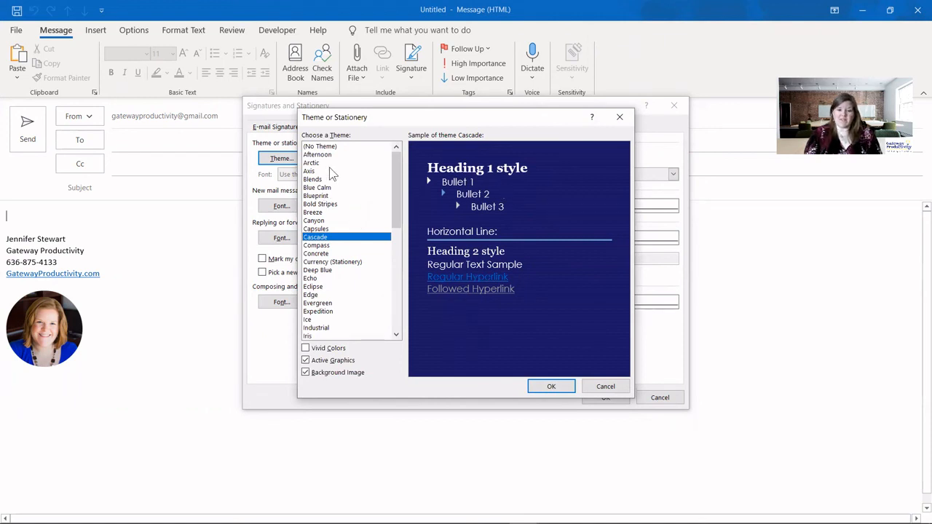
pyautogui.click(606, 387)
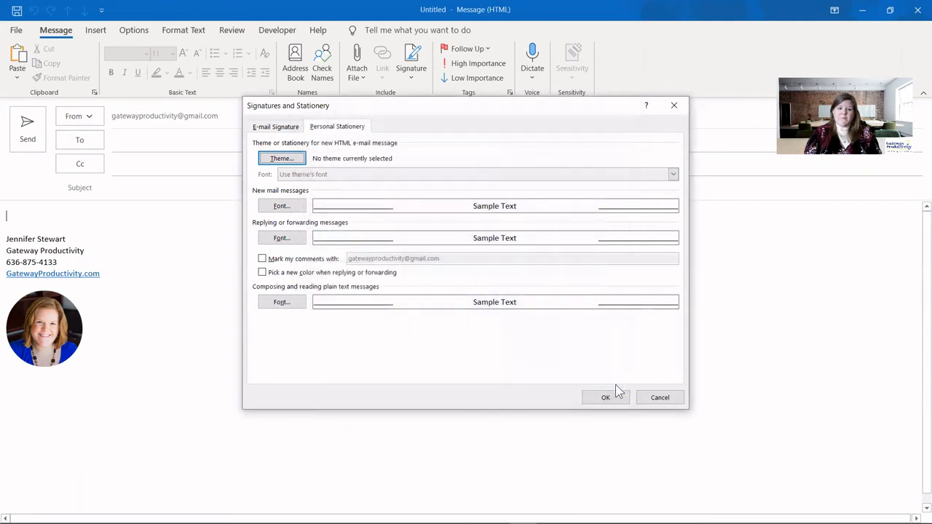